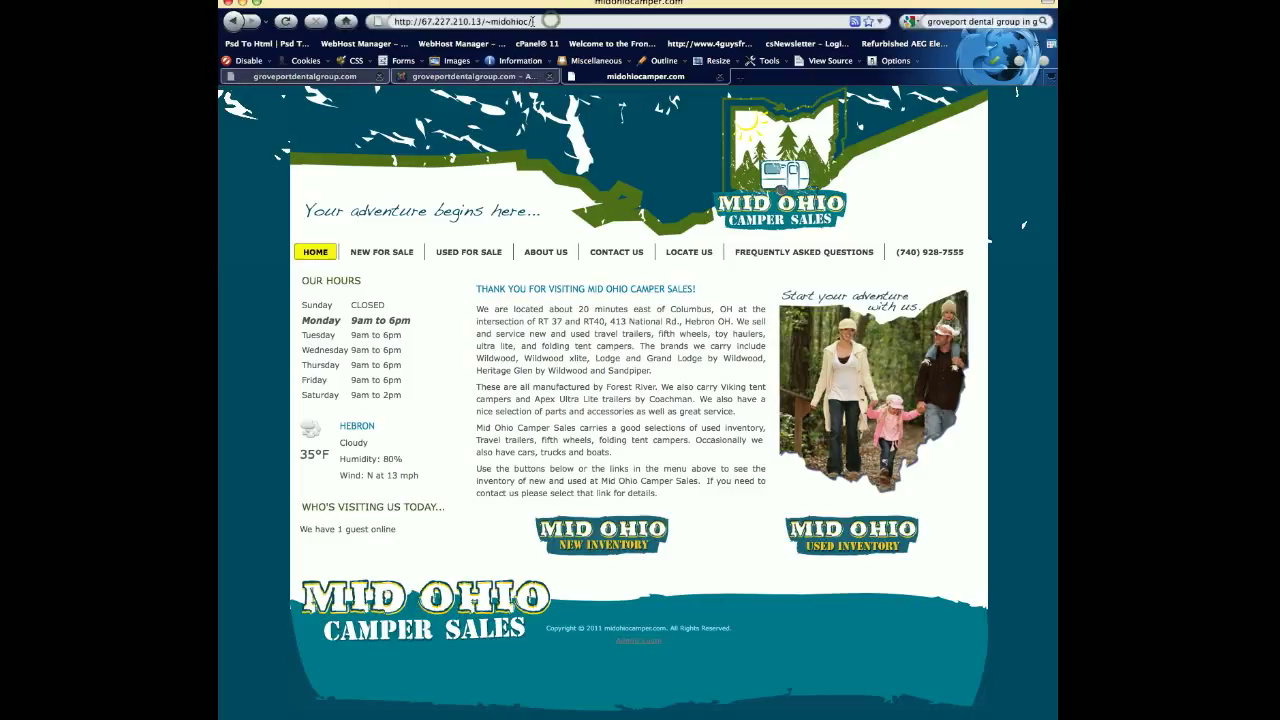
{"action": "left_click", "coordinate": [738, 77]}
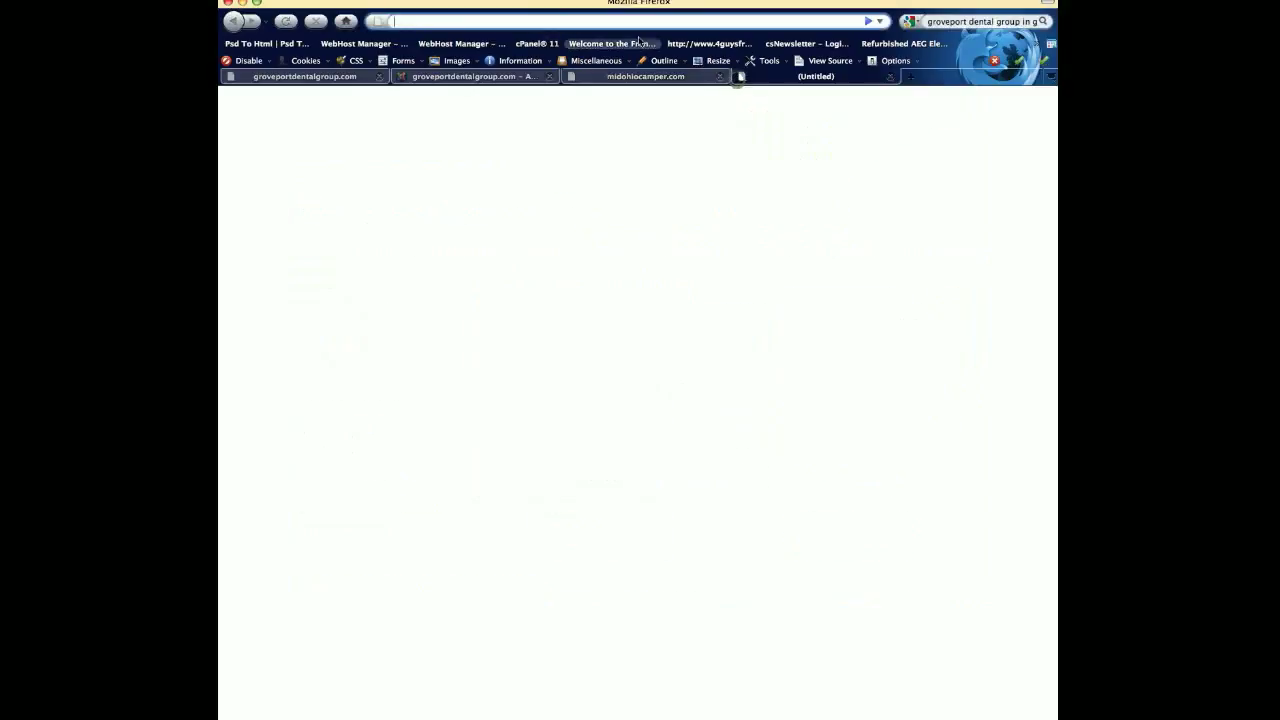
{"action": "left_click", "coordinate": [645, 76]}
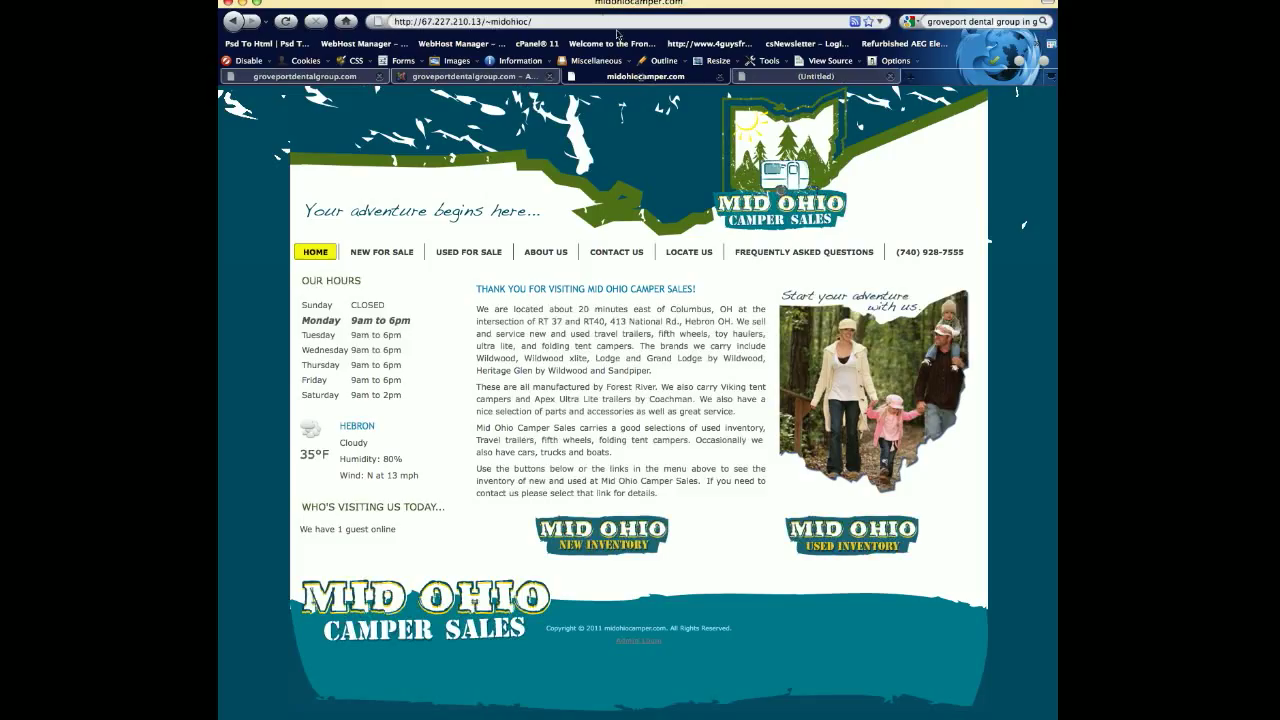
{"action": "left_click", "coordinate": [594, 22]}
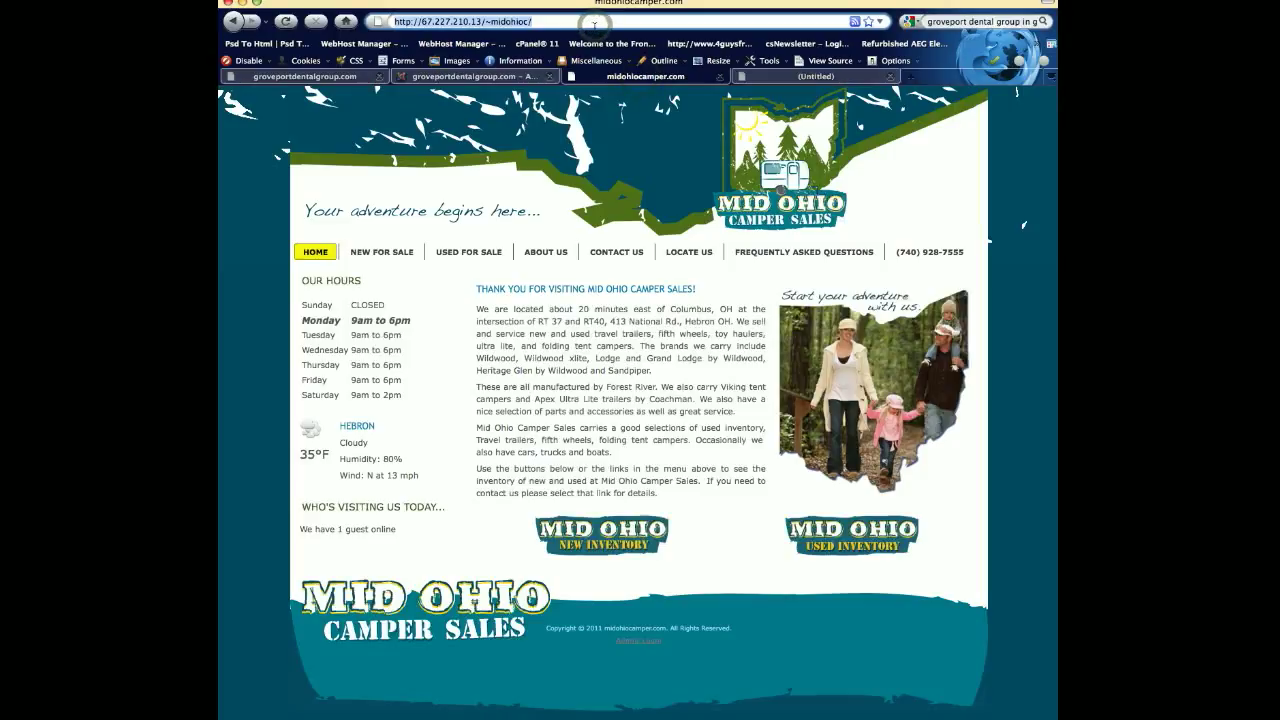
{"action": "key", "text": "super+c"}
{"action": "left_click", "coordinate": [799, 78]}
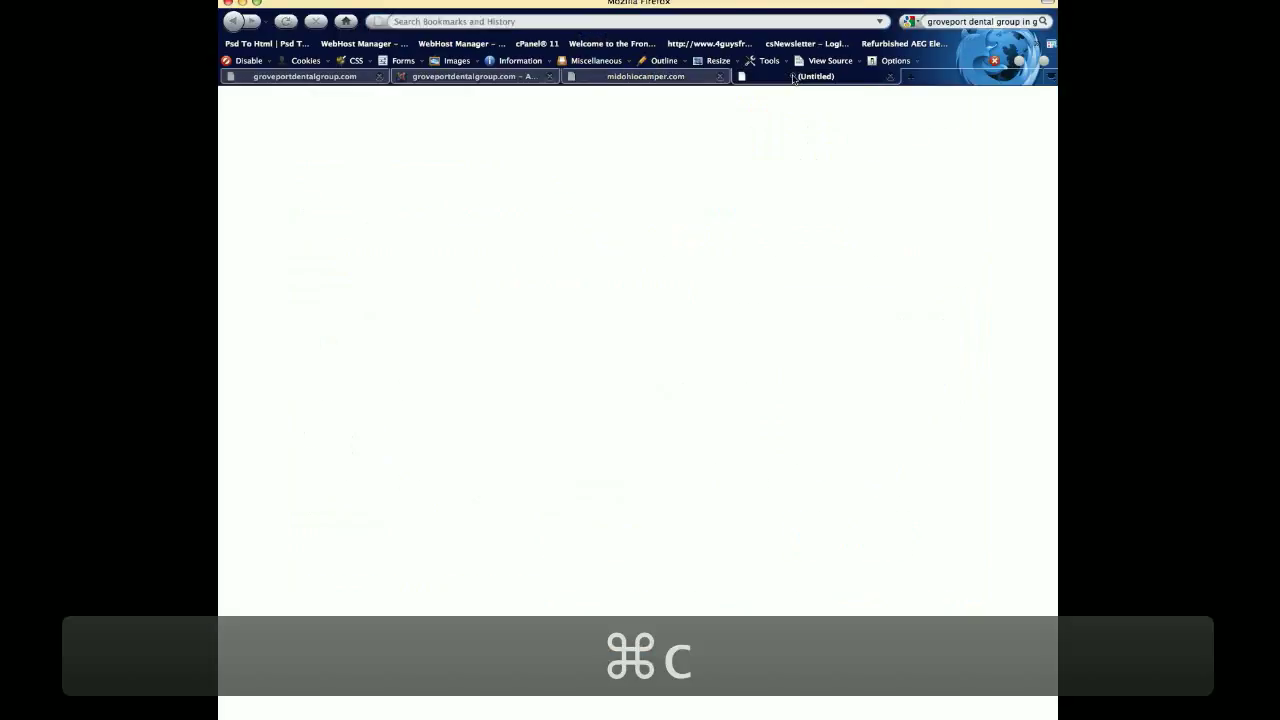
{"action": "left_click", "coordinate": [645, 22]}
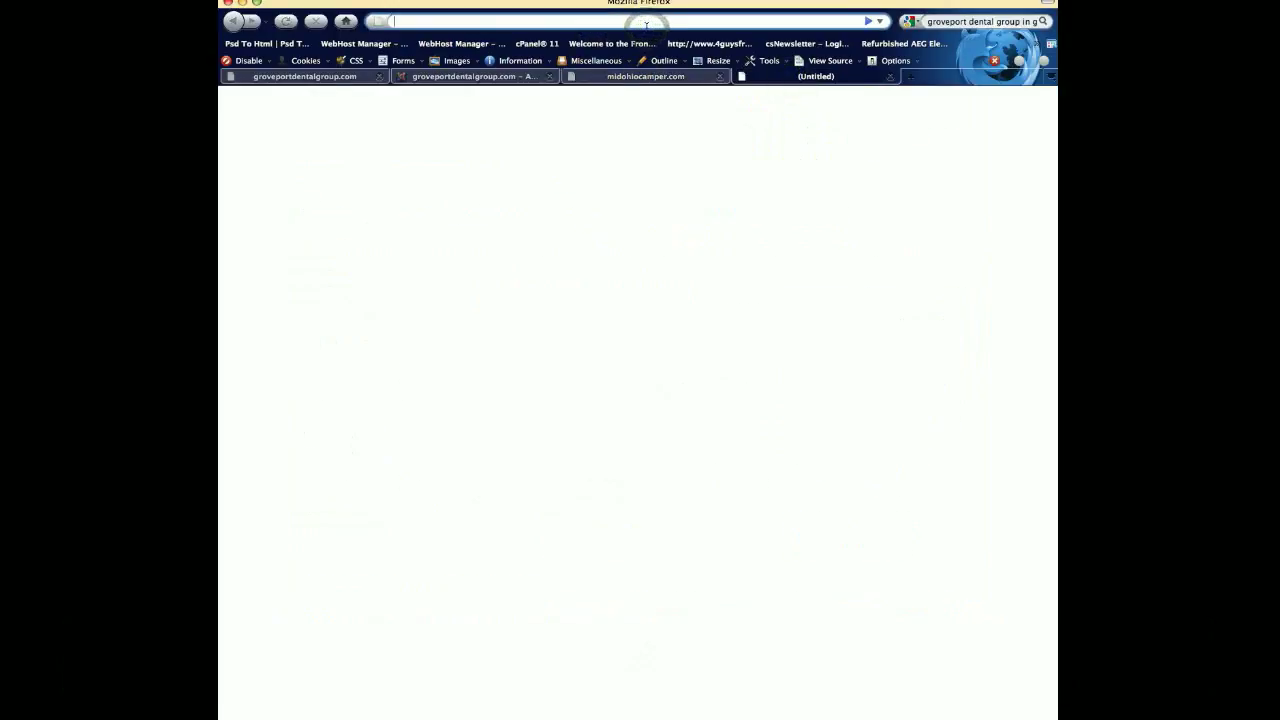
{"action": "key", "text": "super+v"}
{"action": "key", "text": "Return"}
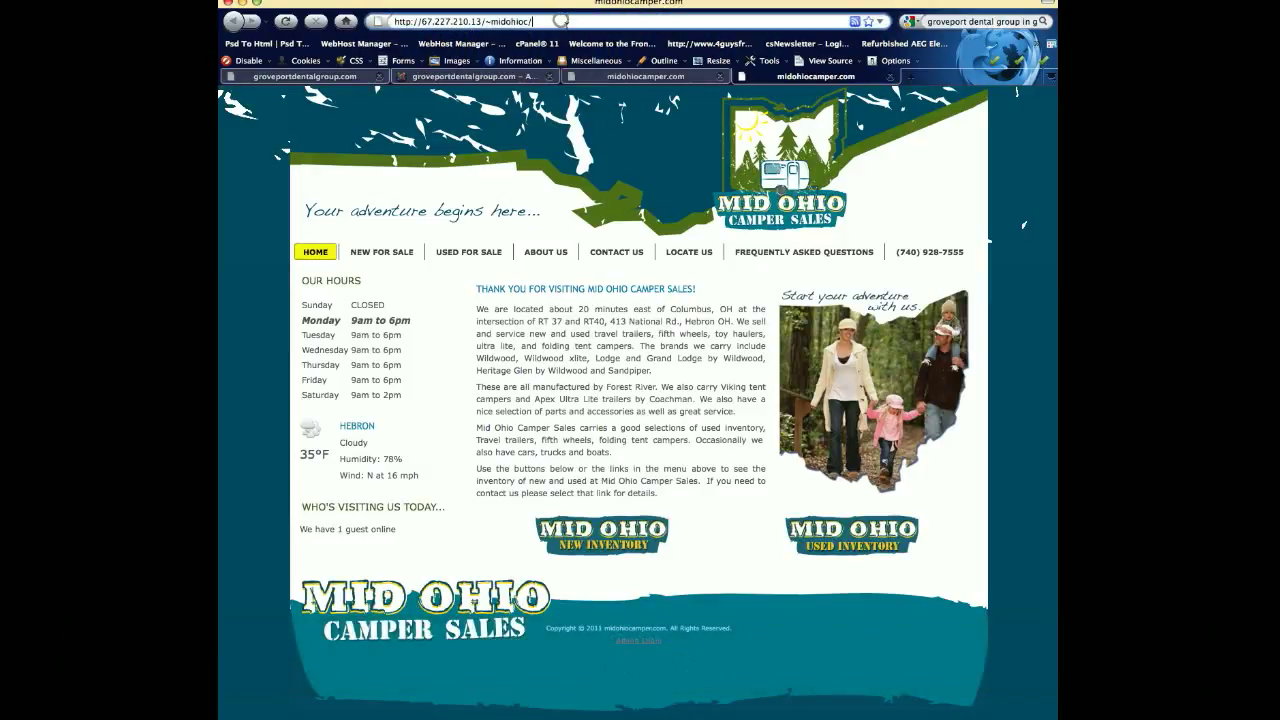
Go to the site's administrator/index.php page and log in to Joomla with the site manager's saved username and password
{"action": "type", "text": "administ"}
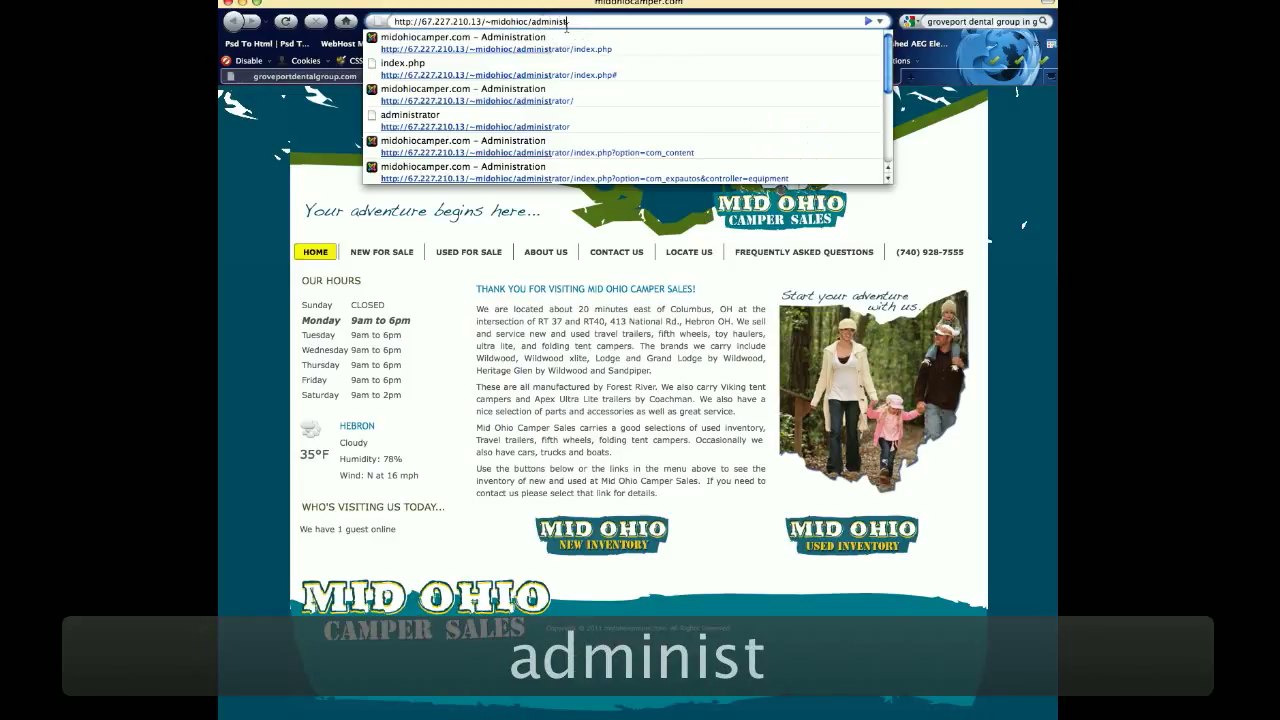
{"action": "key", "text": "Down"}
{"action": "left_click", "coordinate": [500, 42]}
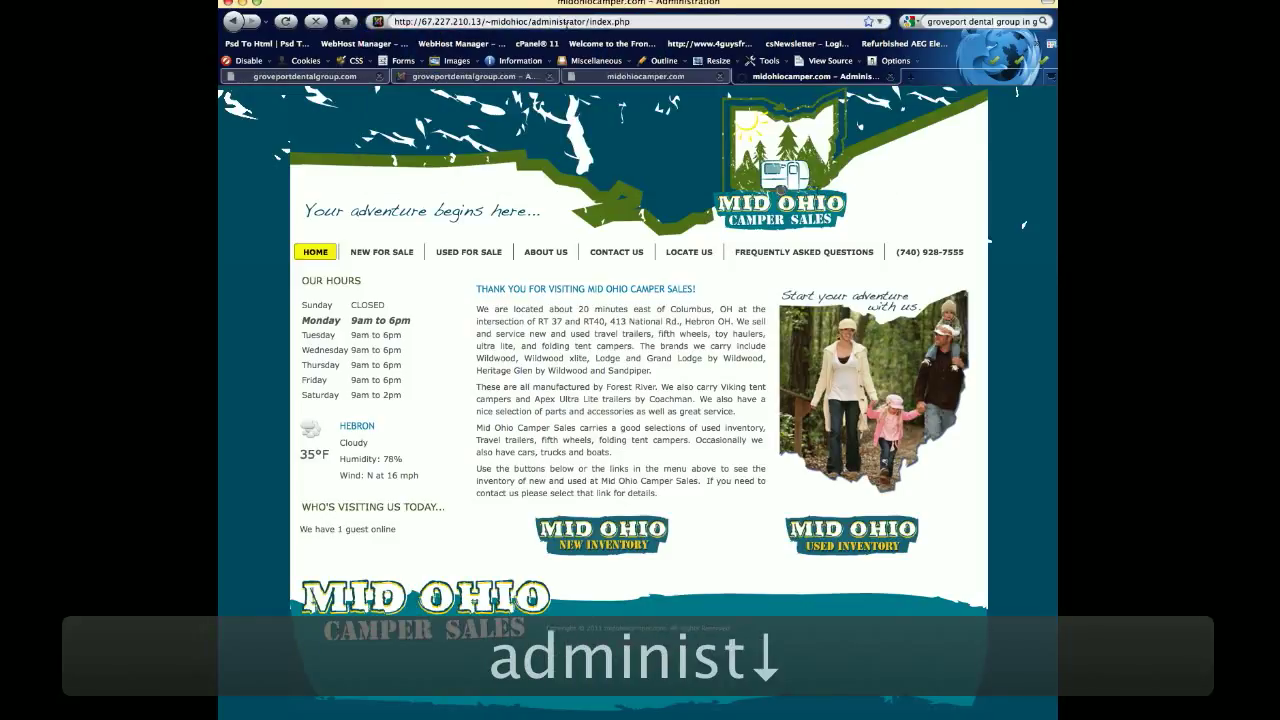
{"action": "left_click", "coordinate": [692, 216]}
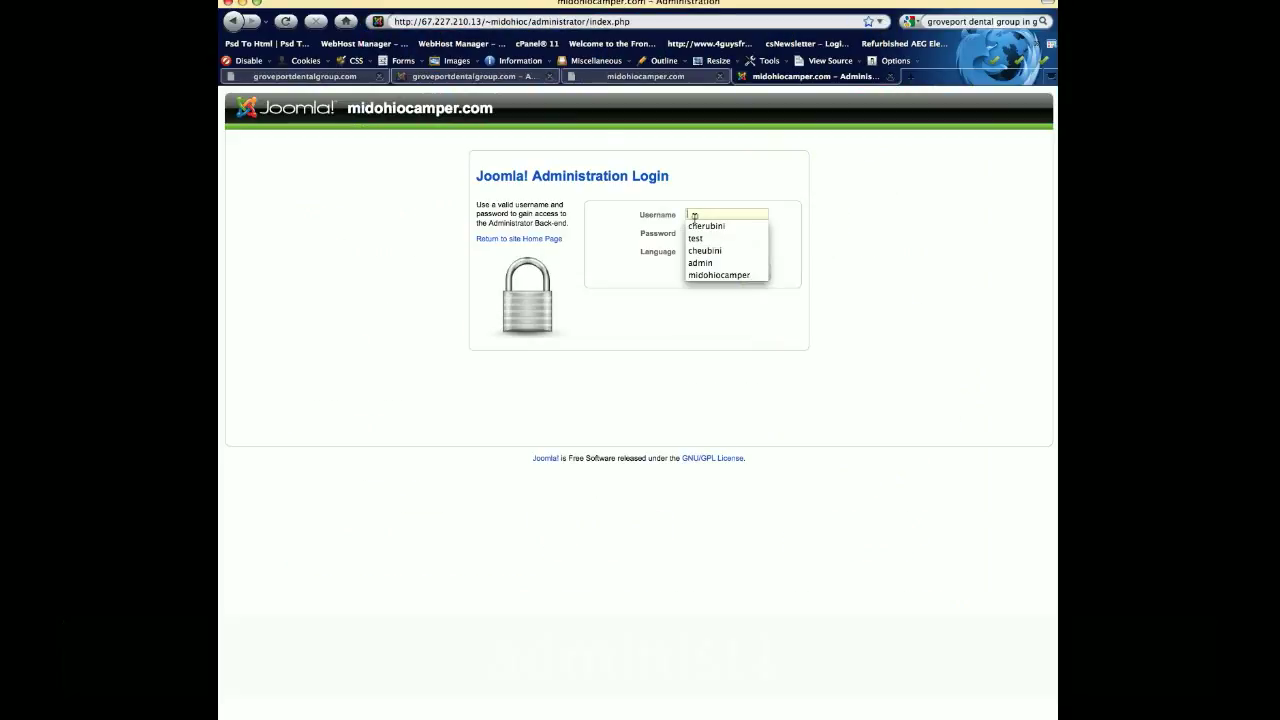
{"action": "left_click", "coordinate": [720, 275]}
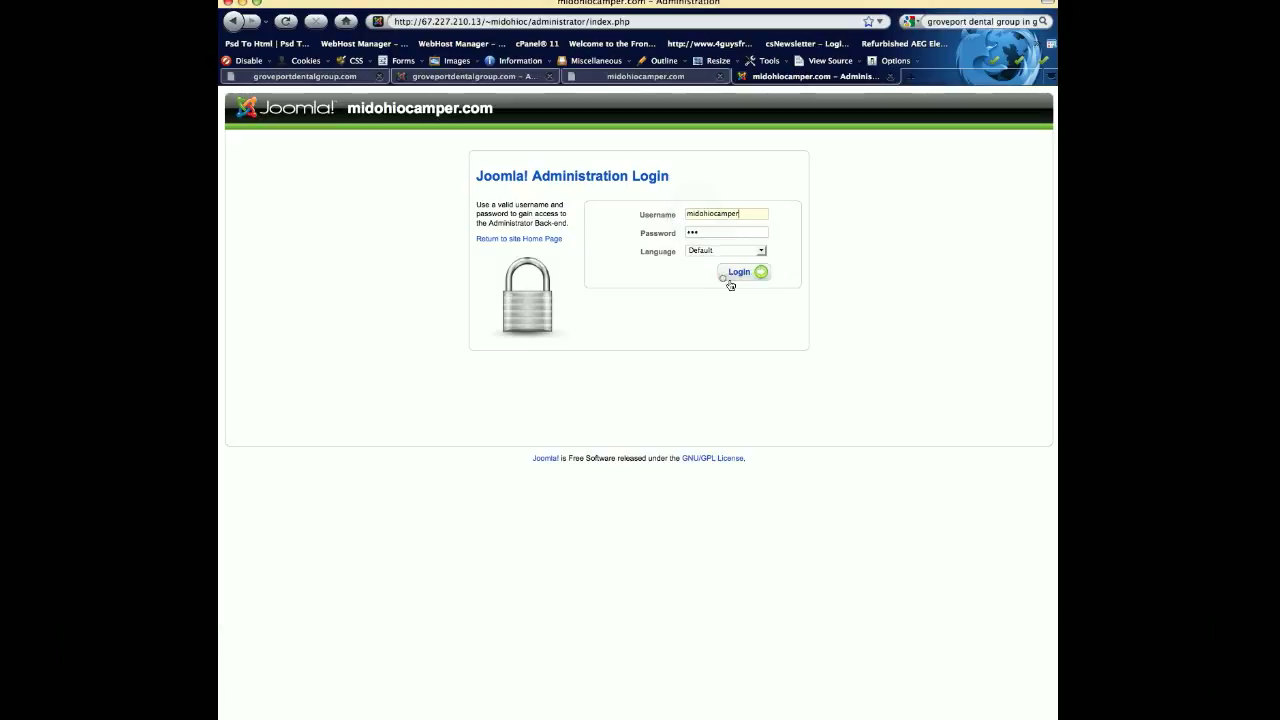
{"action": "left_click", "coordinate": [732, 278]}
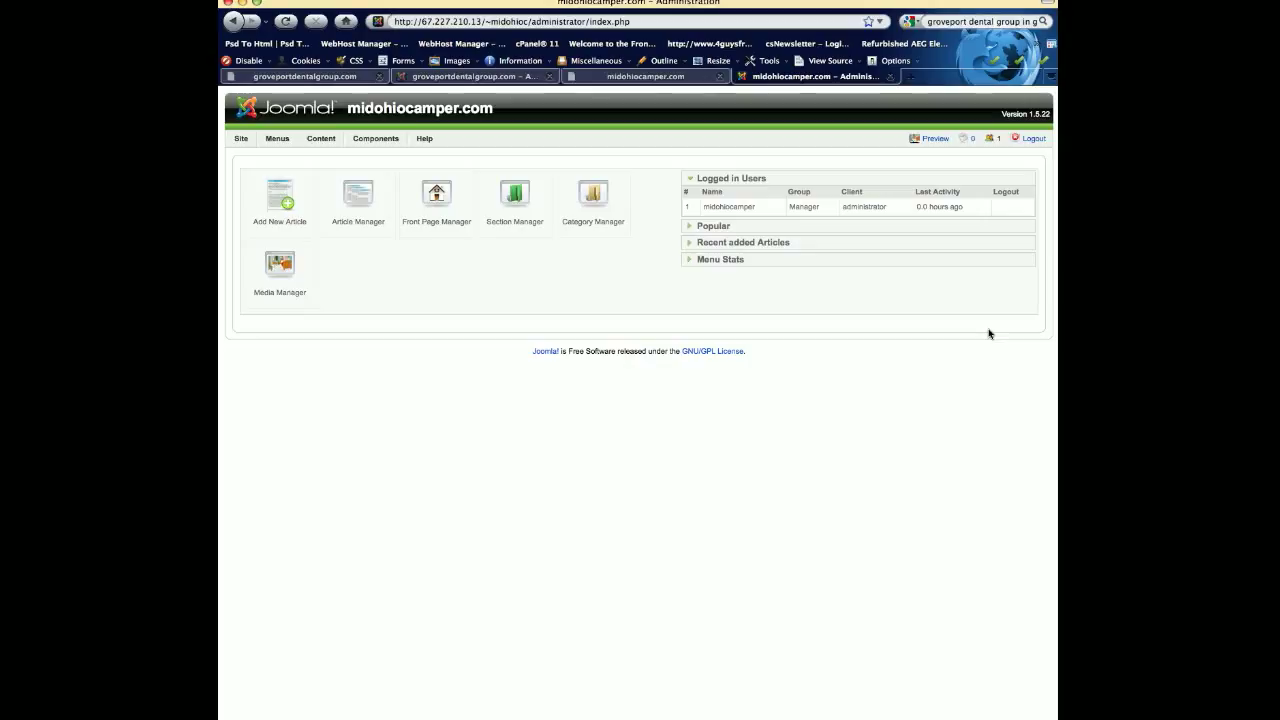
Open the EXP Autos component and bring up its vehicle categories list
{"action": "mouse_move", "coordinate": [390, 138]}
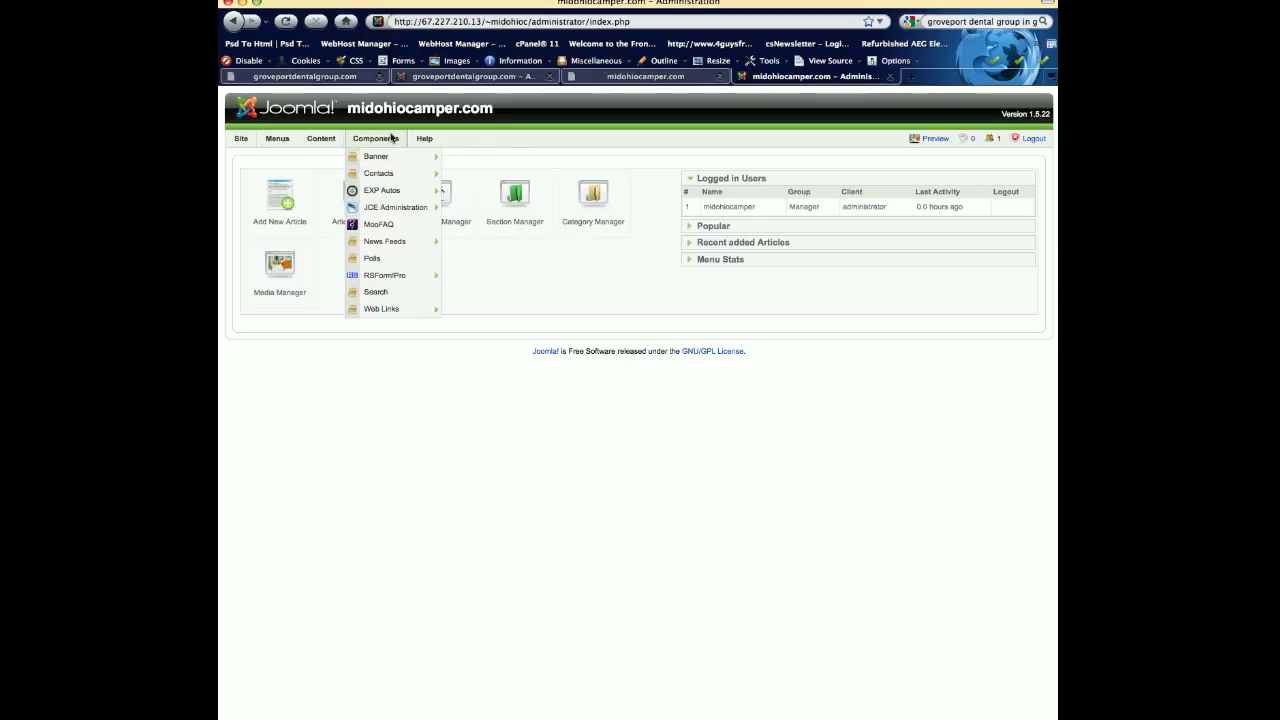
{"action": "mouse_move", "coordinate": [391, 190]}
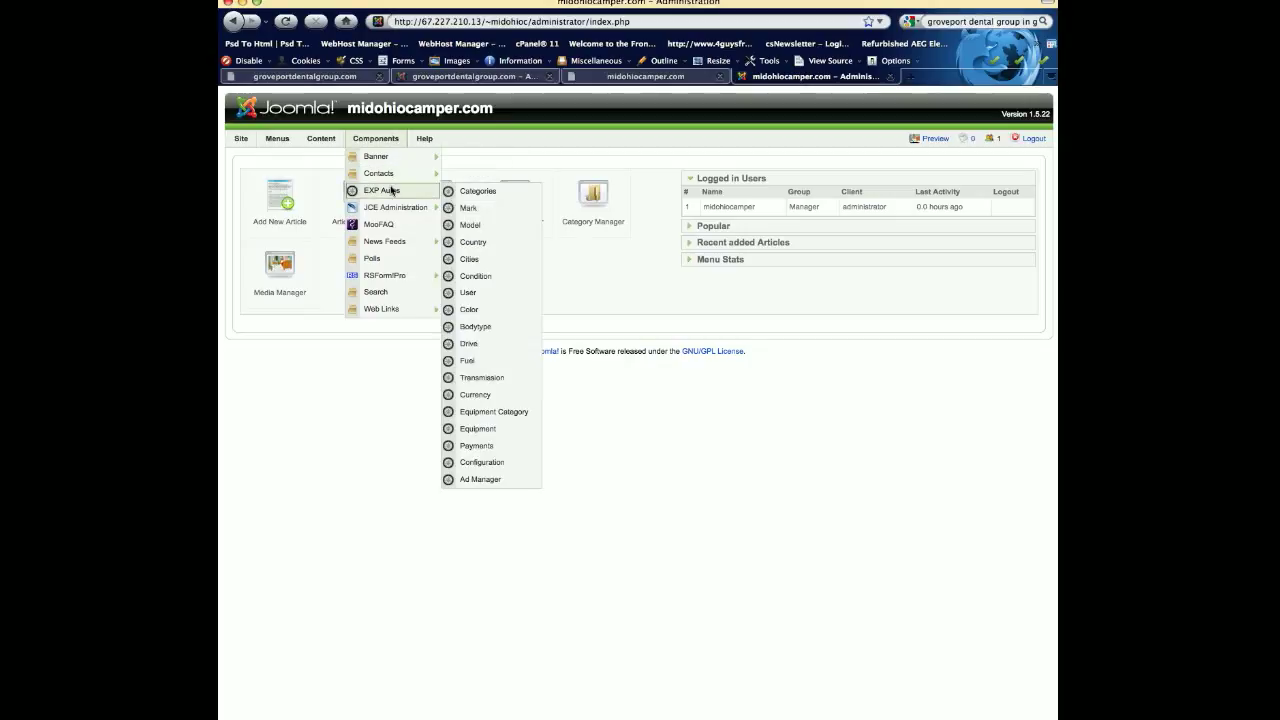
{"action": "left_click", "coordinate": [391, 190]}
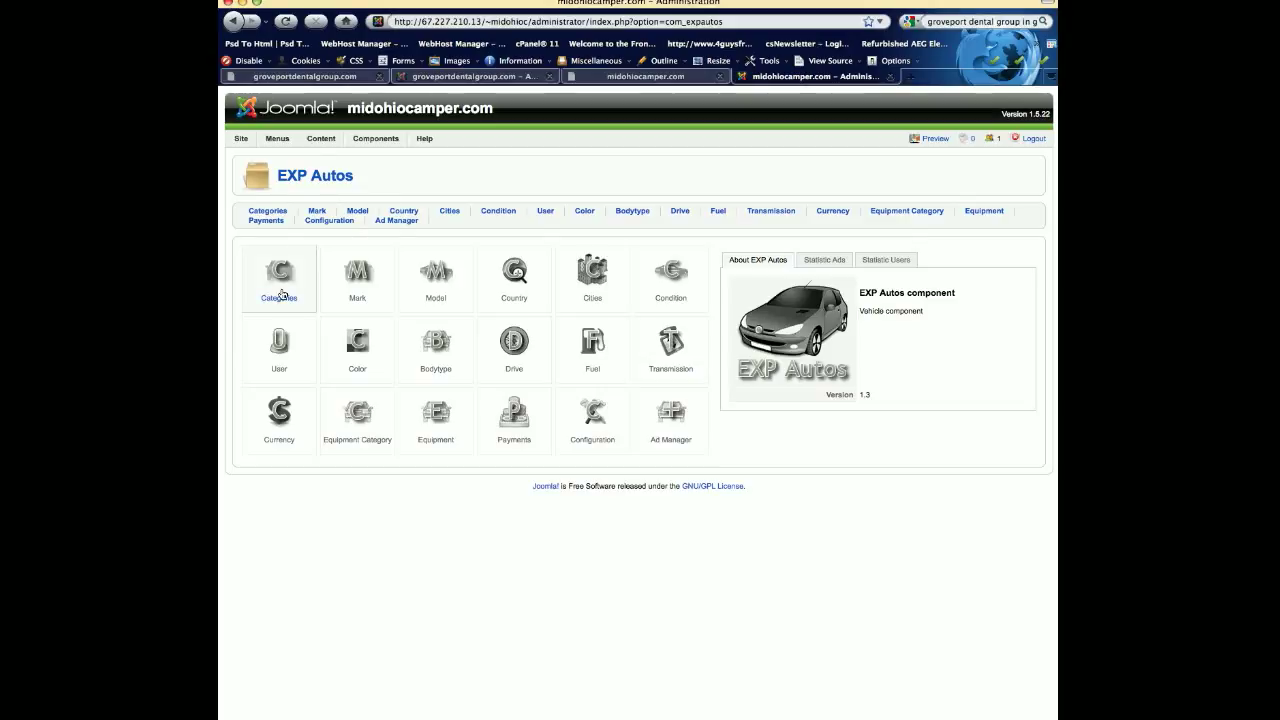
{"action": "left_click", "coordinate": [282, 295]}
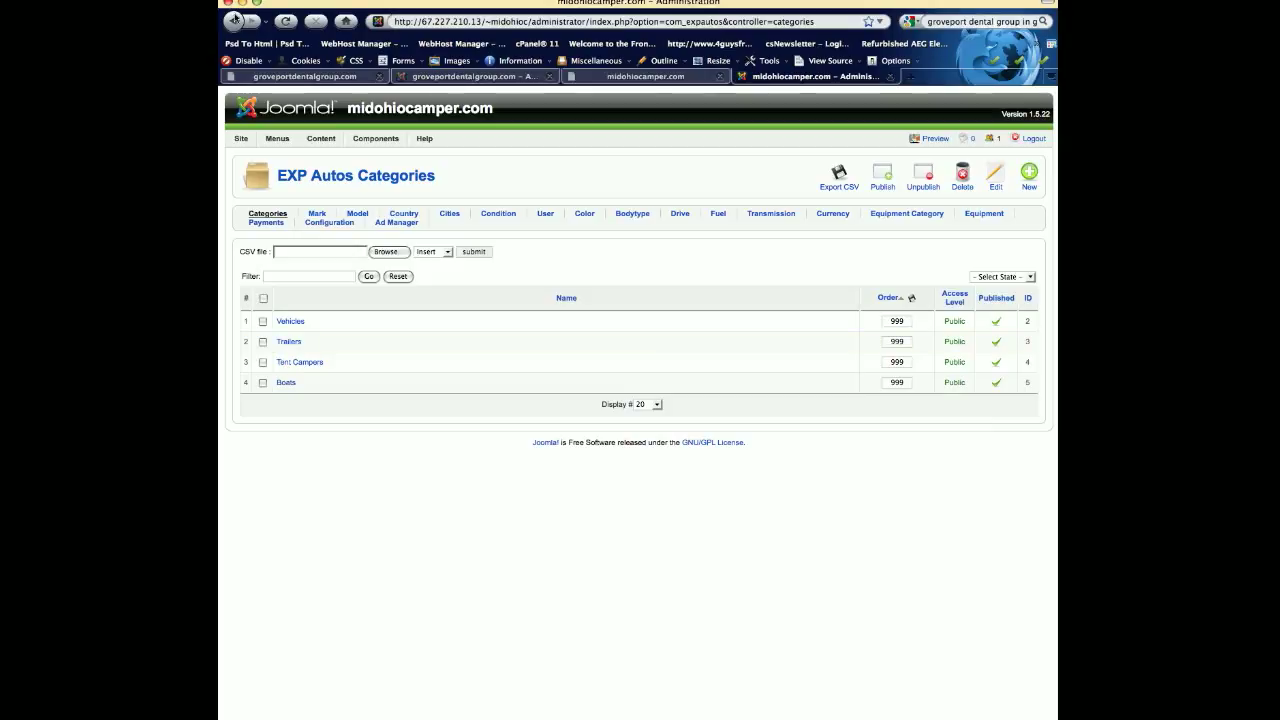
Examine the blank new-category form, try its Use Bodytype setting on No and Yes, and leave without saving
{"action": "left_click", "coordinate": [1027, 184]}
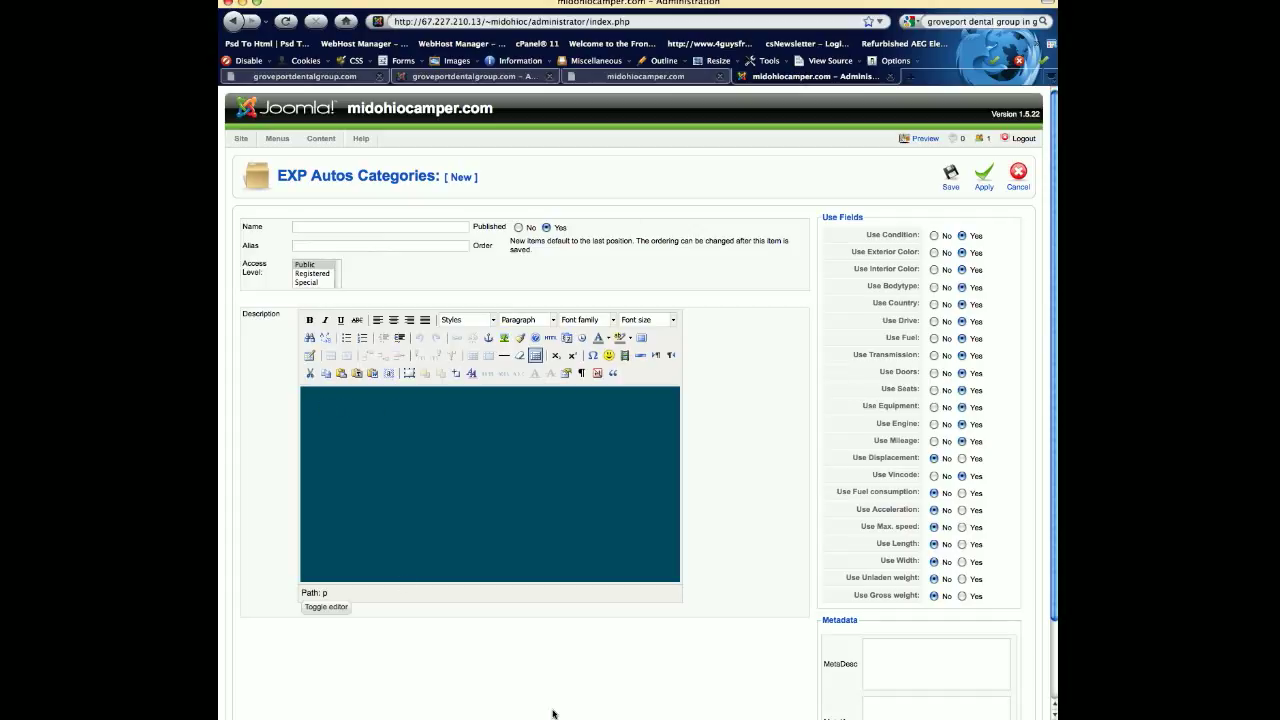
{"action": "left_click", "coordinate": [438, 460]}
{"action": "left_click", "coordinate": [934, 287]}
{"action": "left_click", "coordinate": [962, 287]}
{"action": "left_click", "coordinate": [1017, 174]}
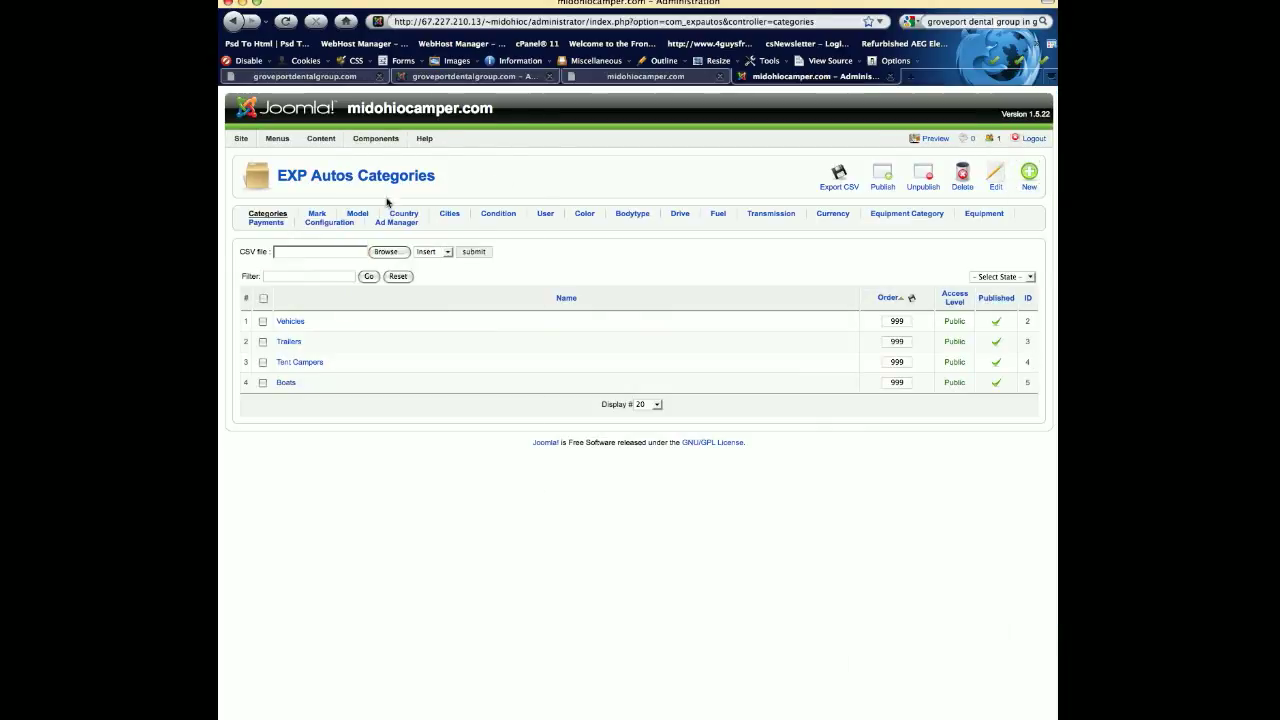
View the Mark list, examine the category choices in a blank new-mark form, and leave it without saving
{"action": "left_click", "coordinate": [316, 218]}
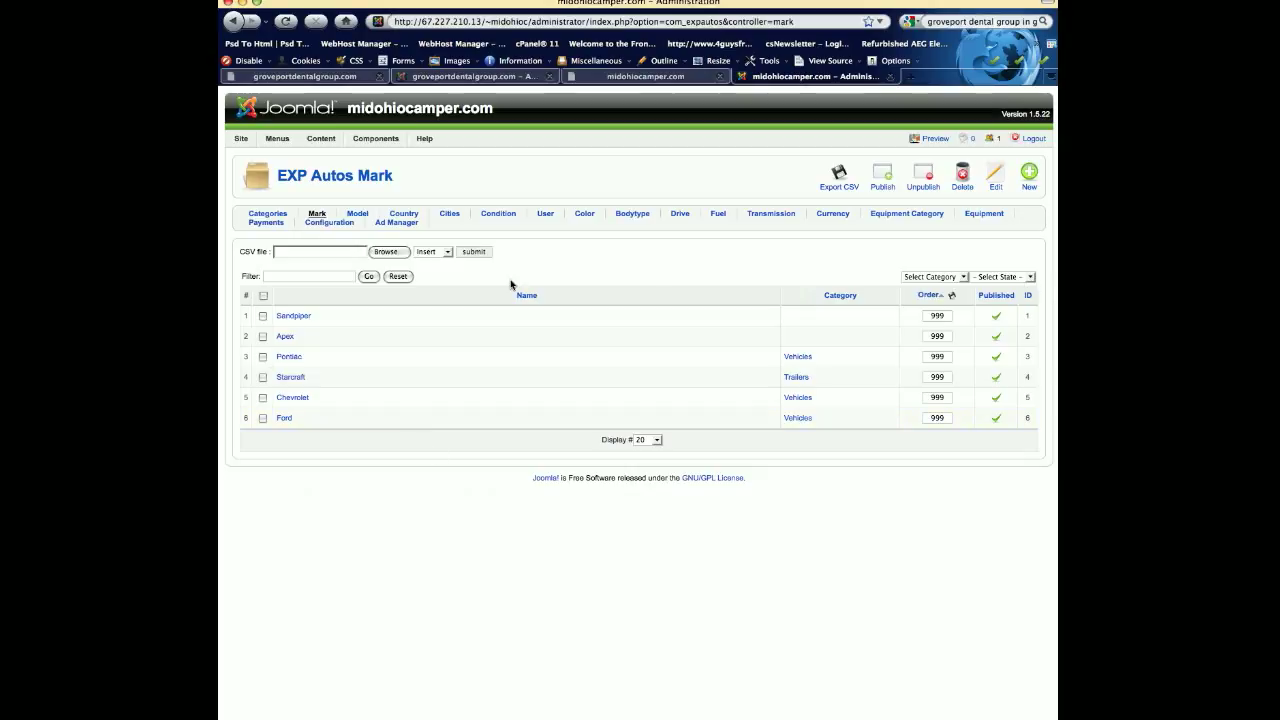
{"action": "left_click", "coordinate": [1028, 178]}
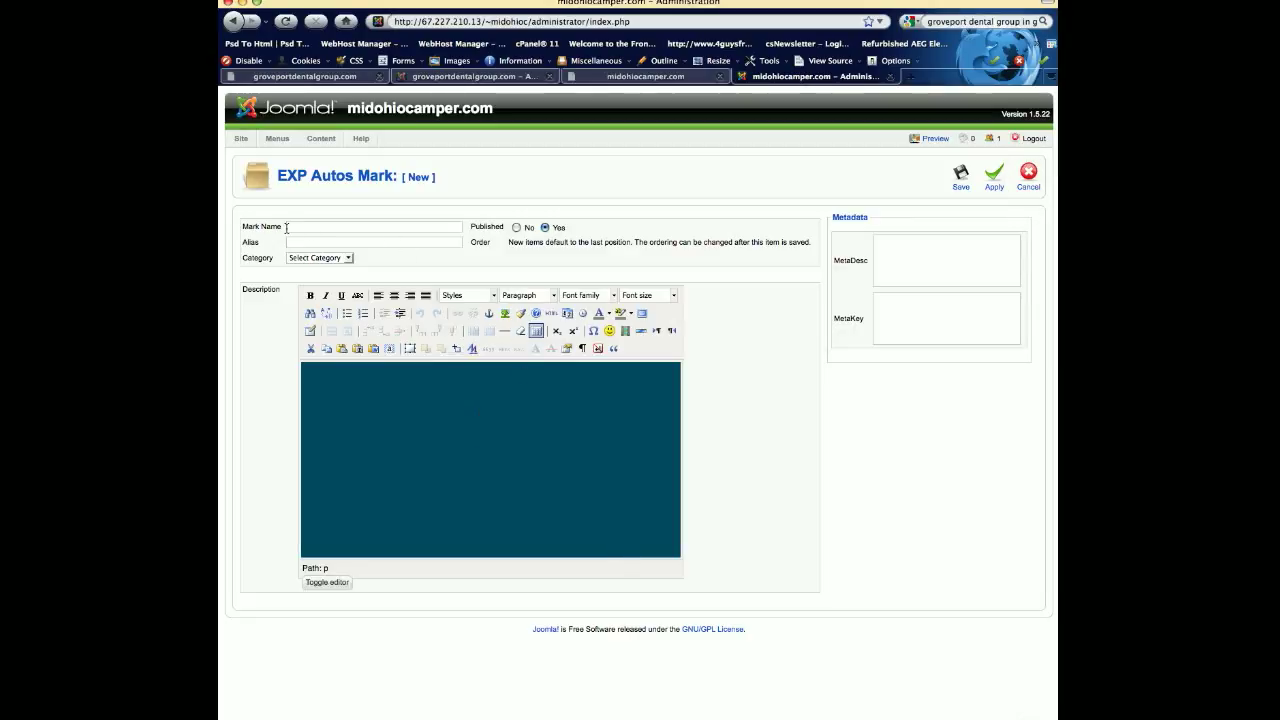
{"action": "left_click", "coordinate": [331, 260]}
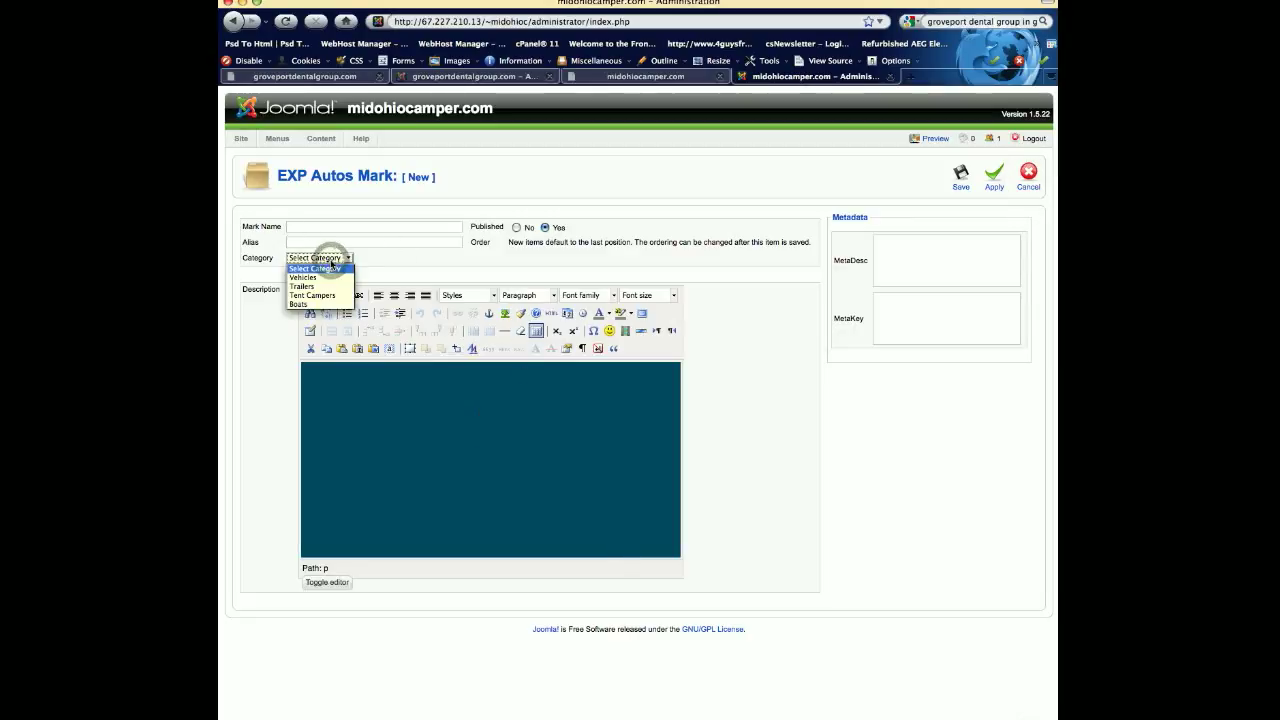
{"action": "left_click", "coordinate": [829, 557]}
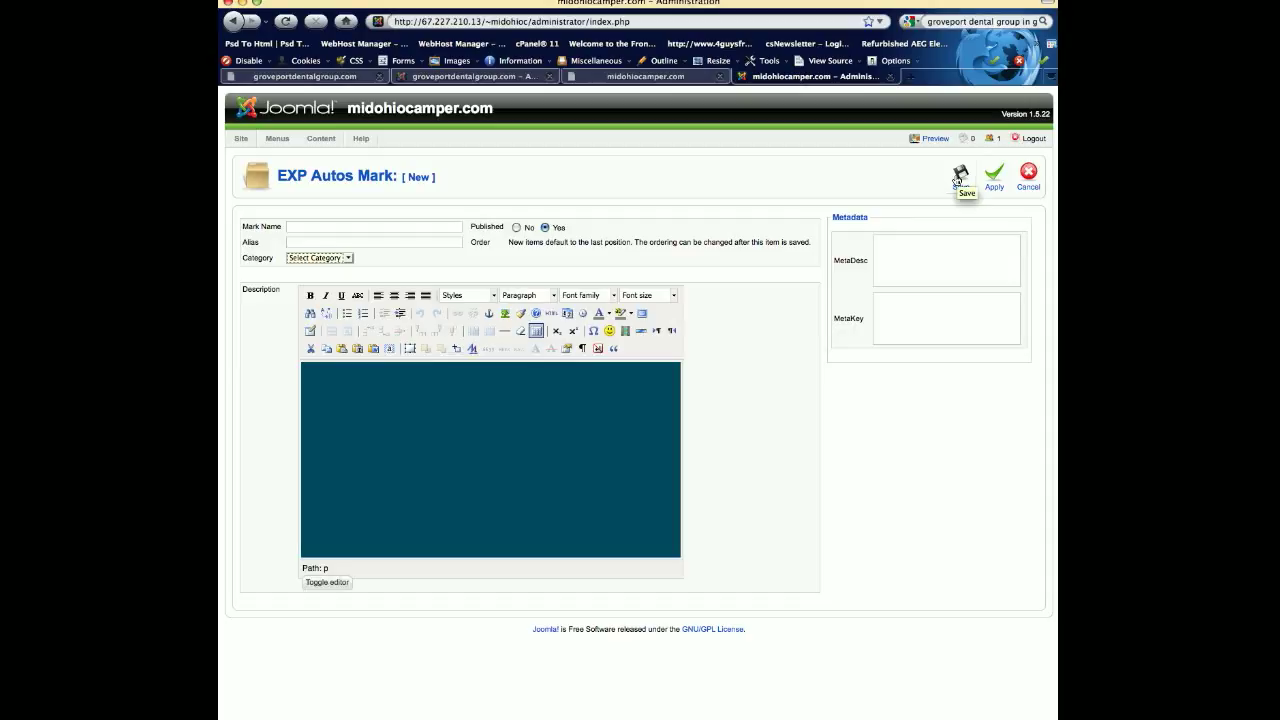
{"action": "left_click", "coordinate": [1024, 178]}
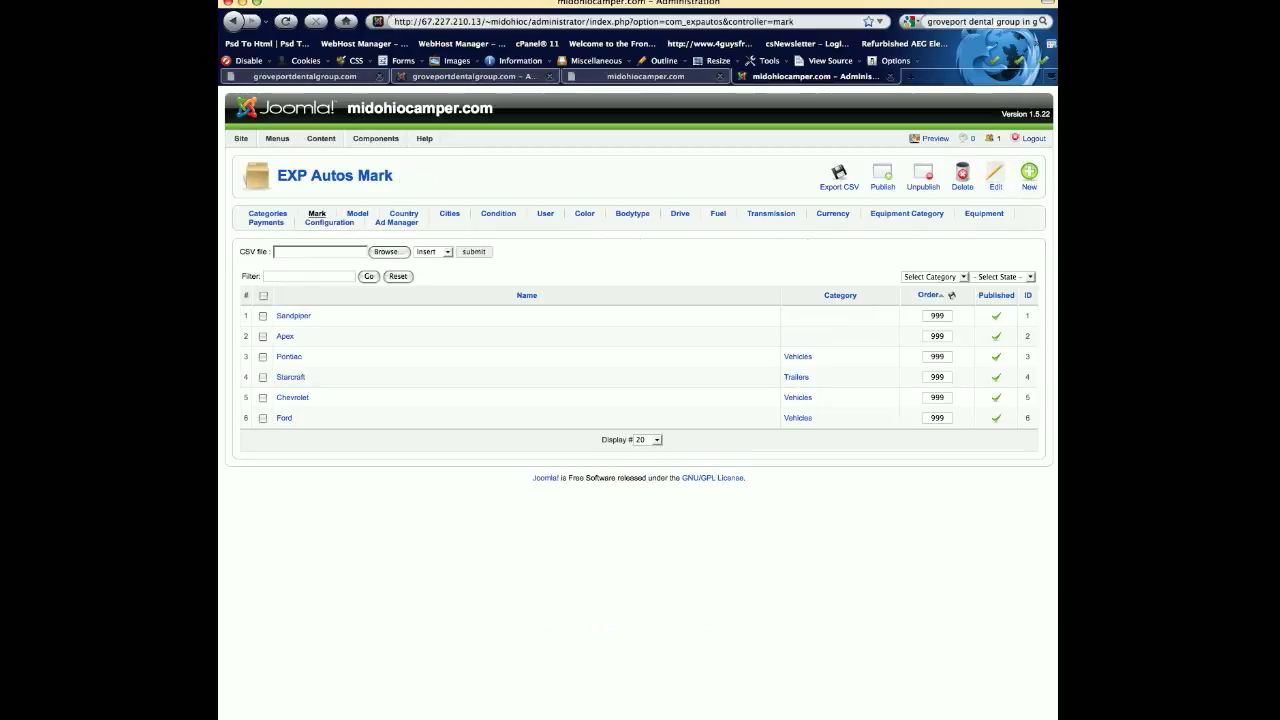
View the Model list, examine the mark choices in a blank new-model form, and leave it without saving
{"action": "left_click", "coordinate": [357, 213]}
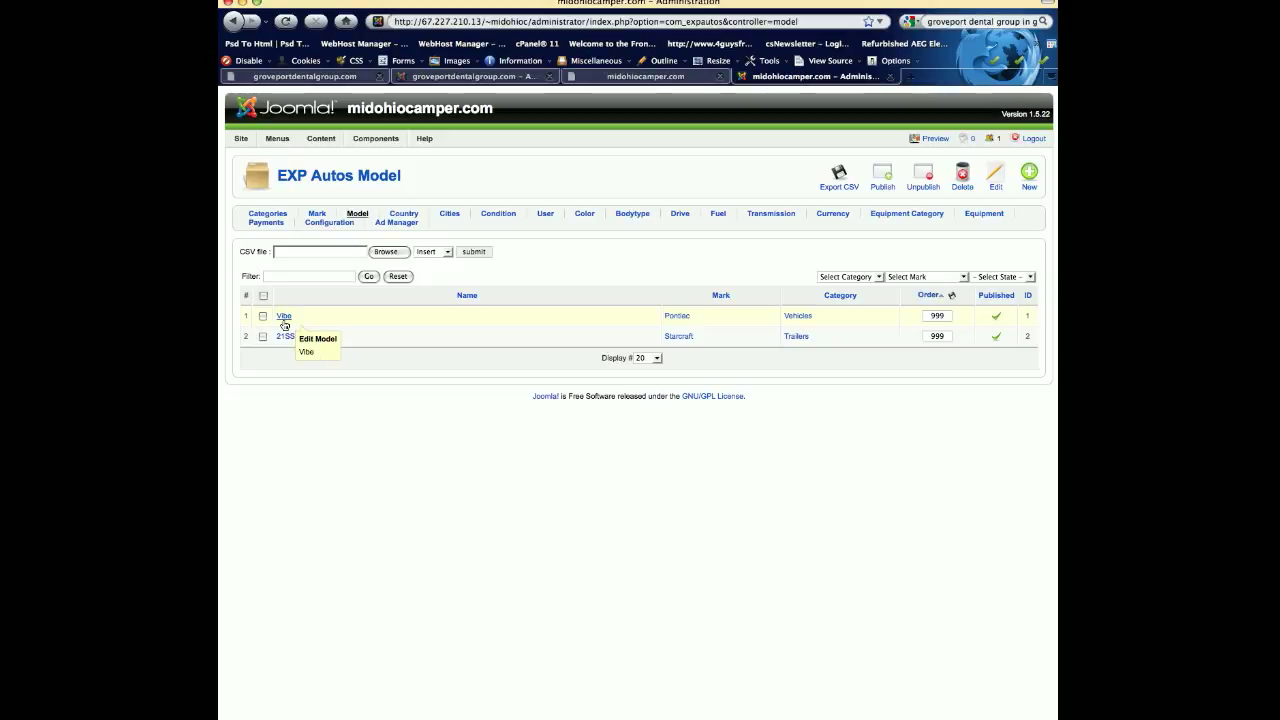
{"action": "left_click", "coordinate": [1031, 184]}
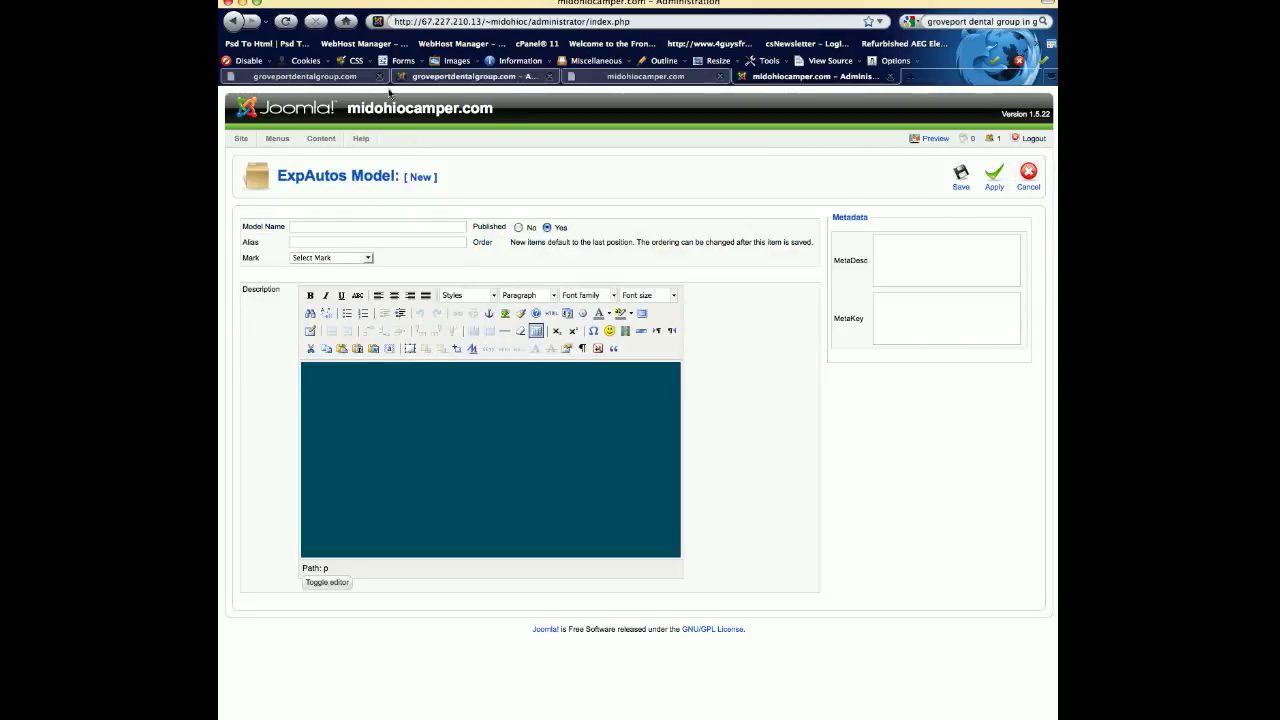
{"action": "left_click", "coordinate": [349, 267]}
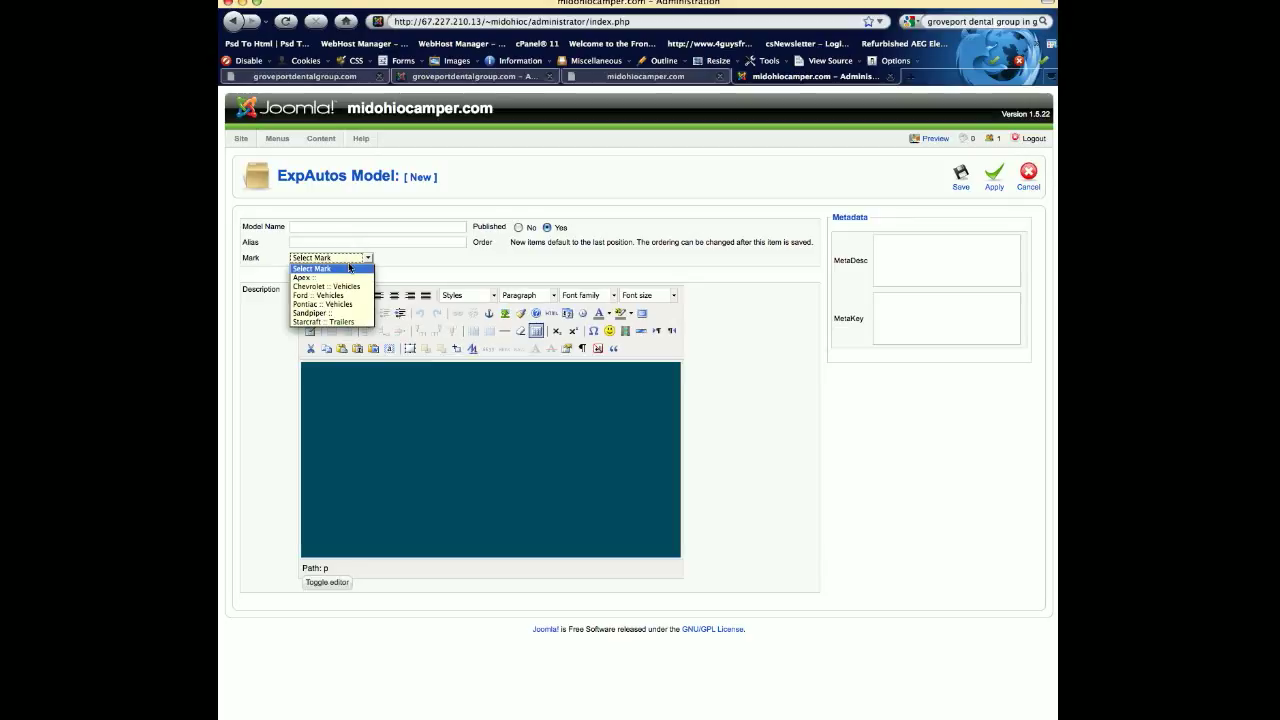
{"action": "left_click", "coordinate": [1033, 186]}
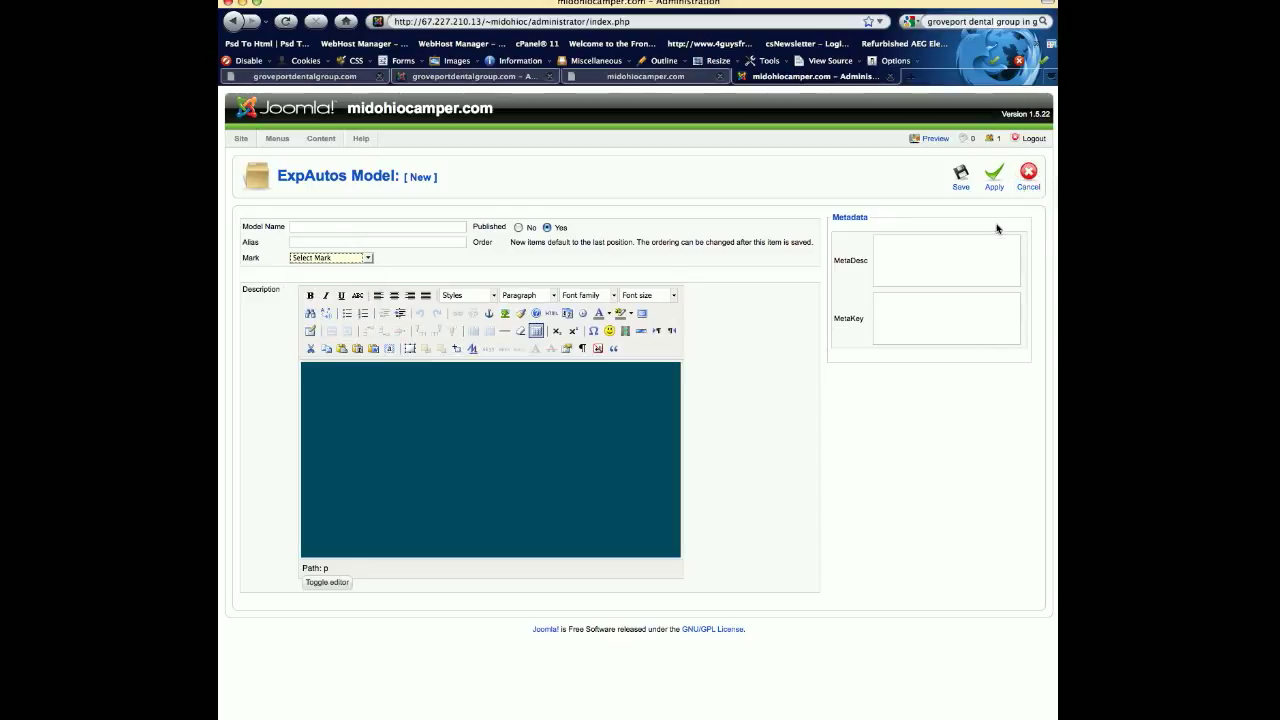
{"action": "left_click", "coordinate": [1034, 175]}
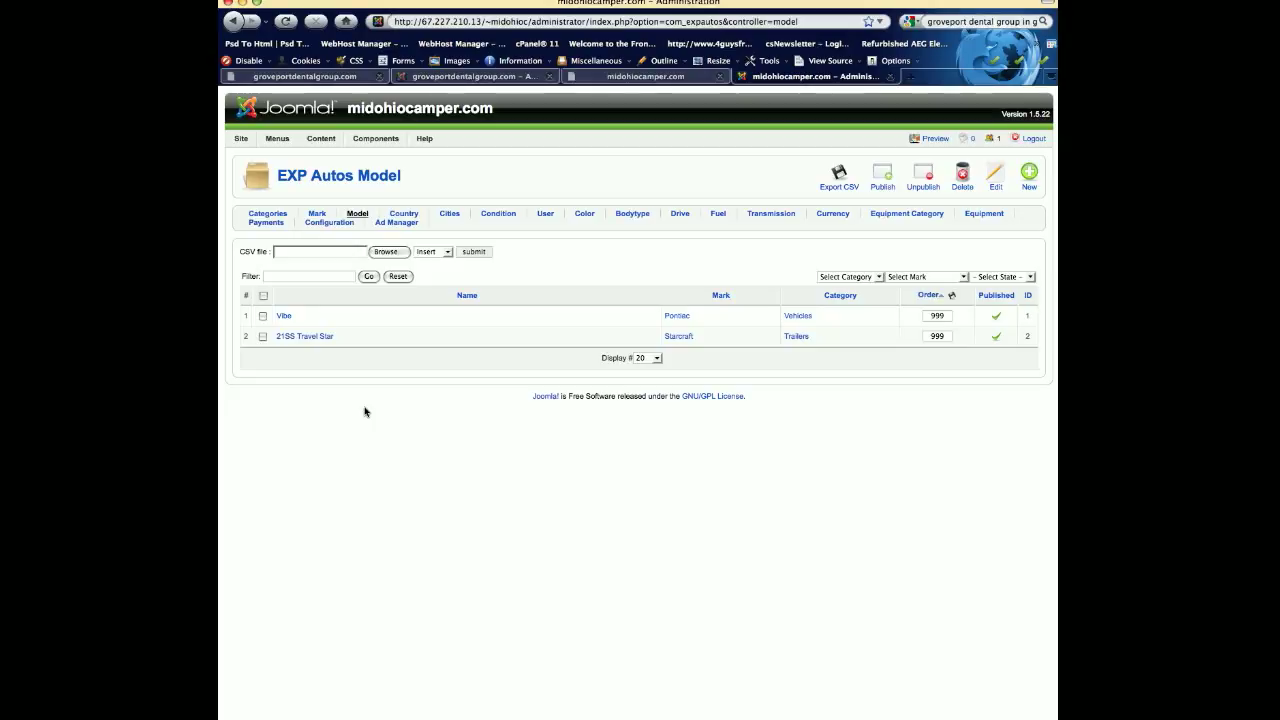
Unpublish the 21SS Travel Star model and publish it again
{"action": "left_click", "coordinate": [996, 338]}
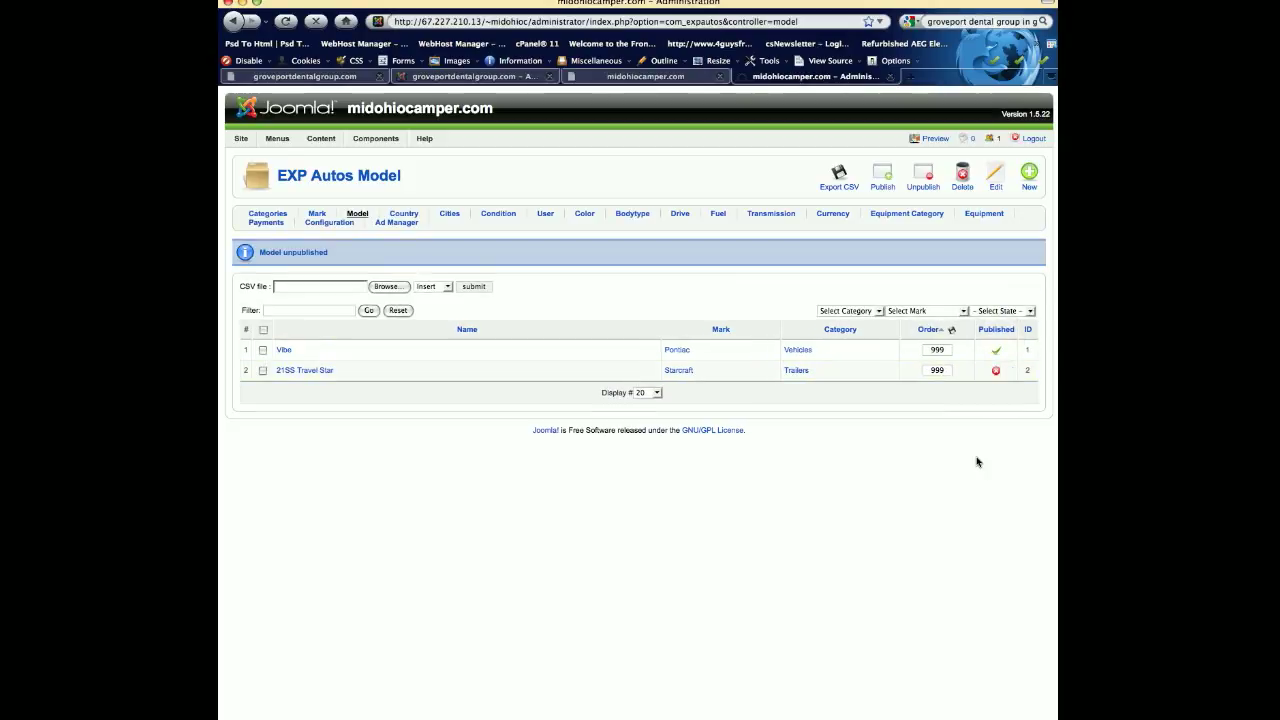
{"action": "left_click", "coordinate": [995, 370]}
Review the EXP Autos Country, Cities, Condition and User lists one after another
{"action": "left_click", "coordinate": [408, 215]}
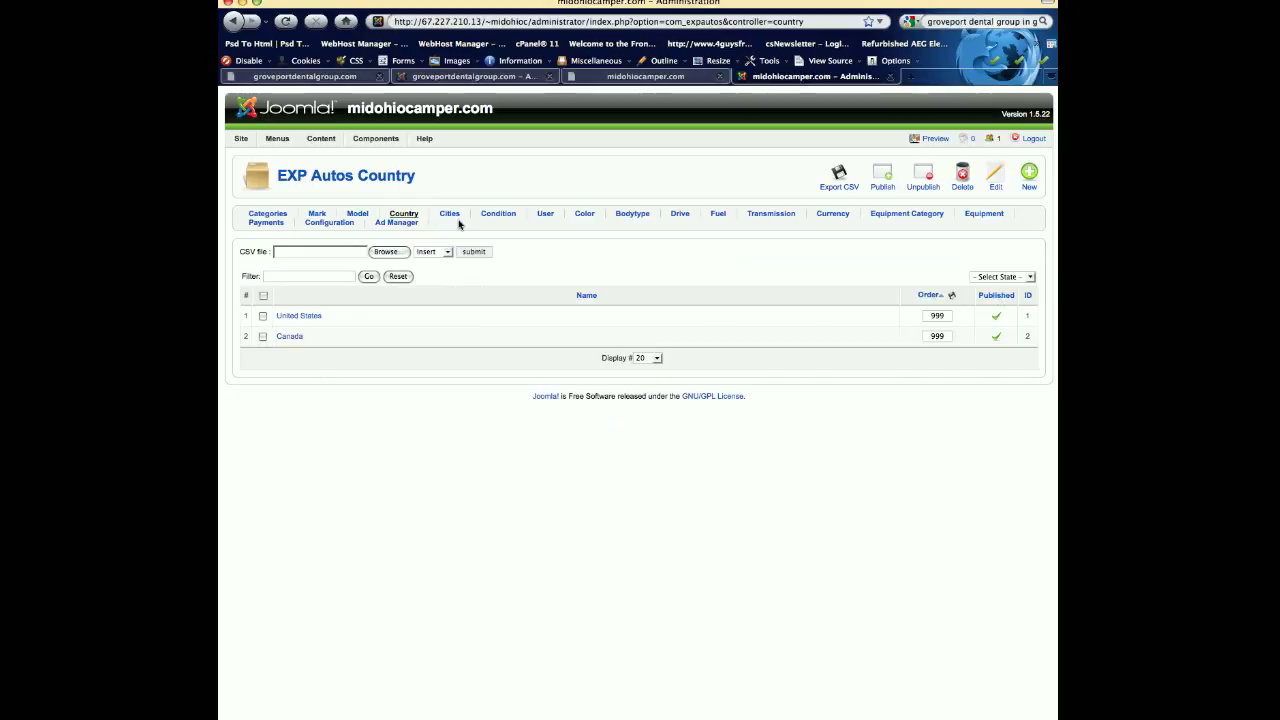
{"action": "left_click", "coordinate": [451, 215]}
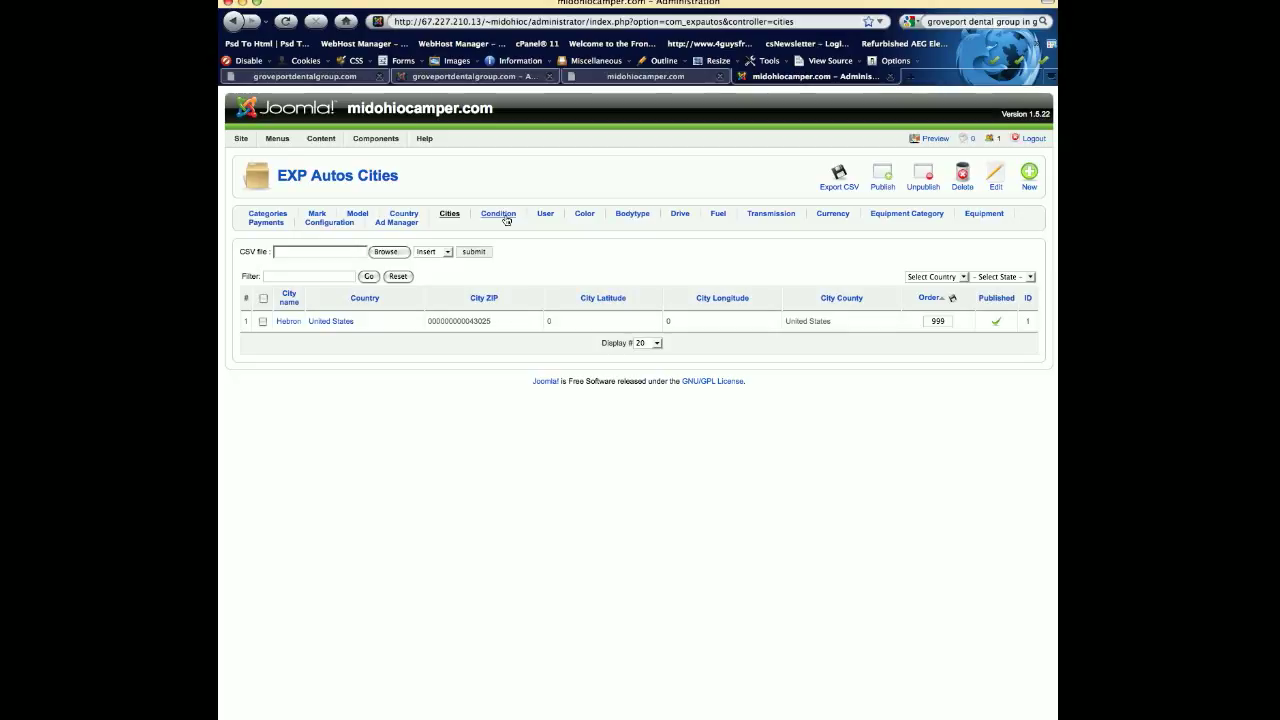
{"action": "left_click", "coordinate": [507, 219]}
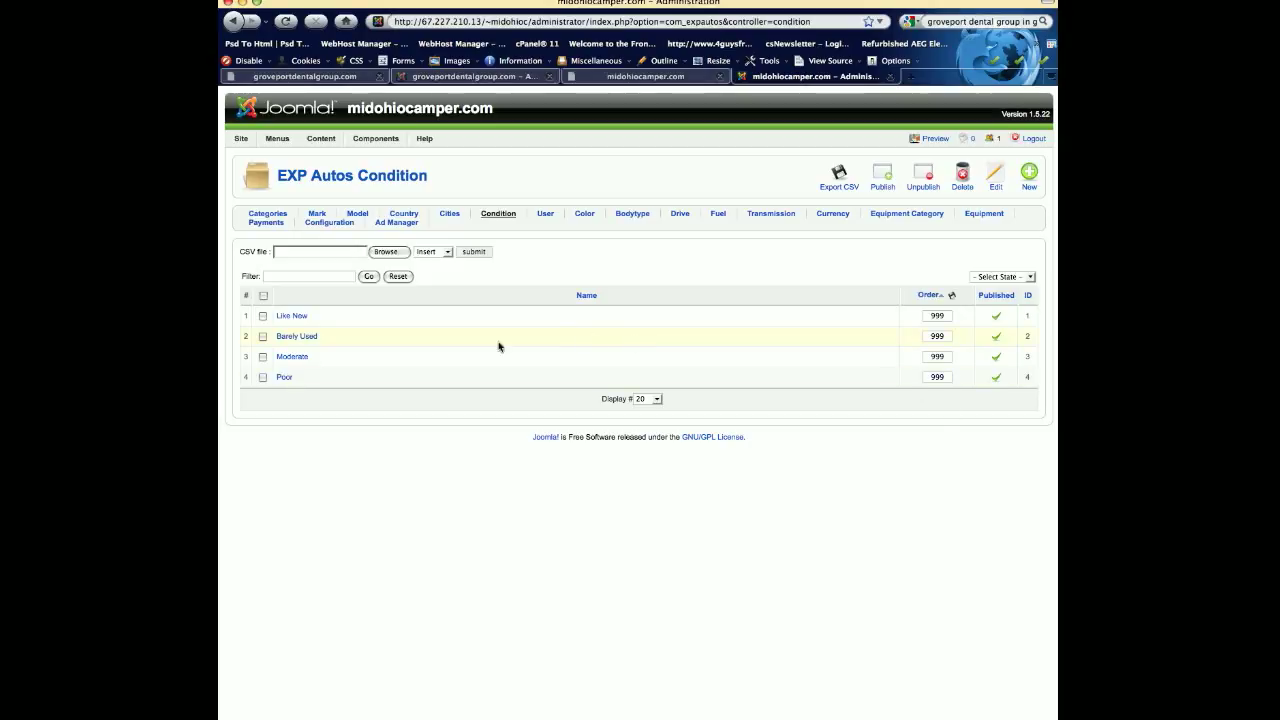
{"action": "left_click", "coordinate": [546, 214]}
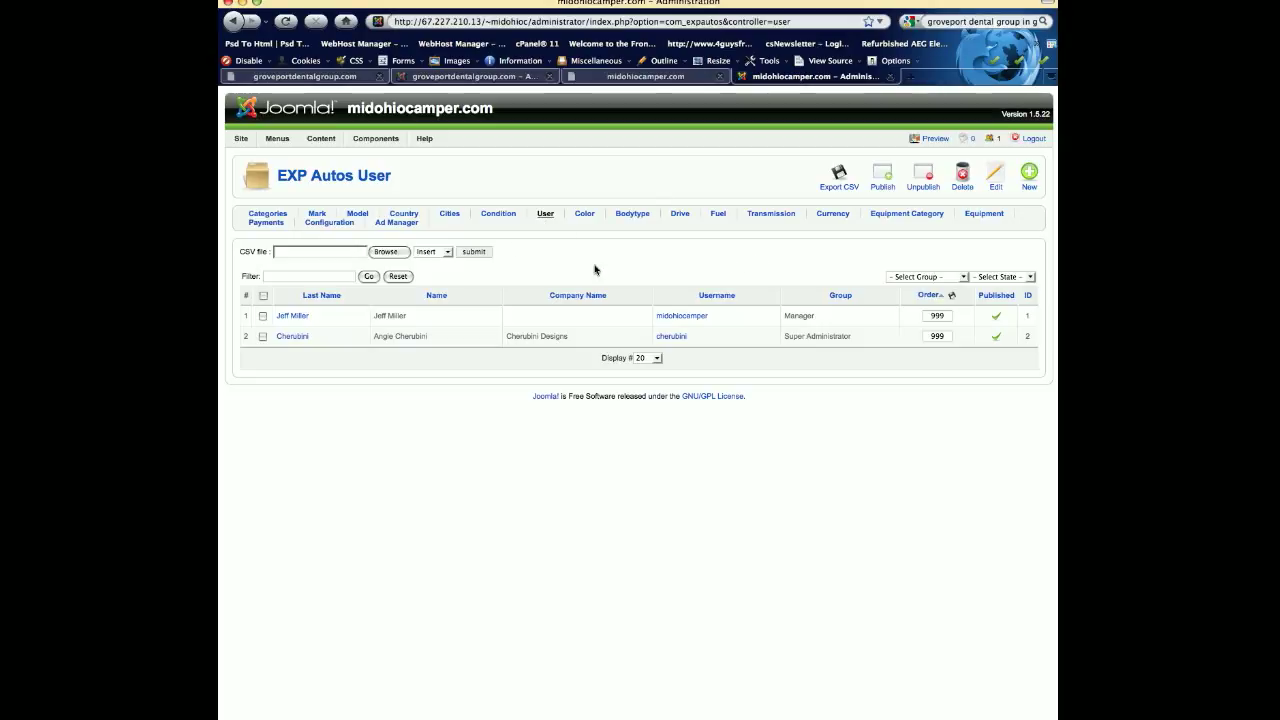
View the Color list, examine the blank new-color form, and leave it without saving
{"action": "left_click", "coordinate": [585, 218]}
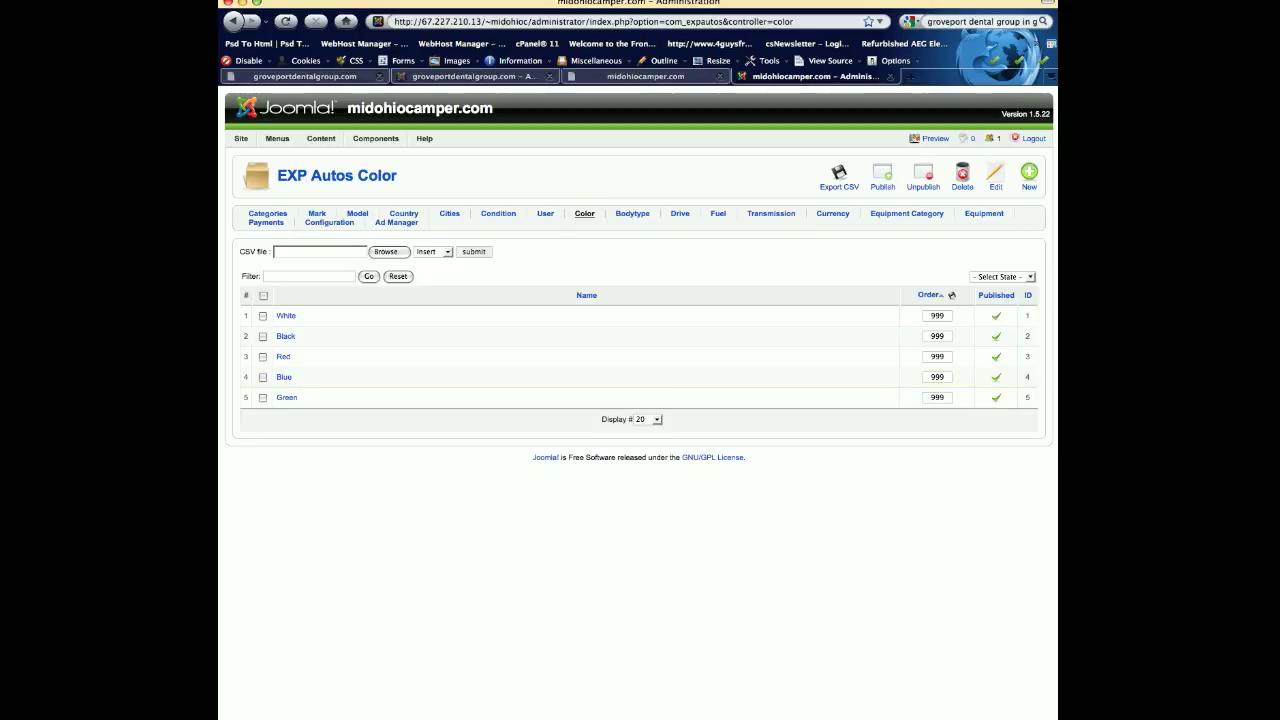
{"action": "left_click", "coordinate": [1027, 186]}
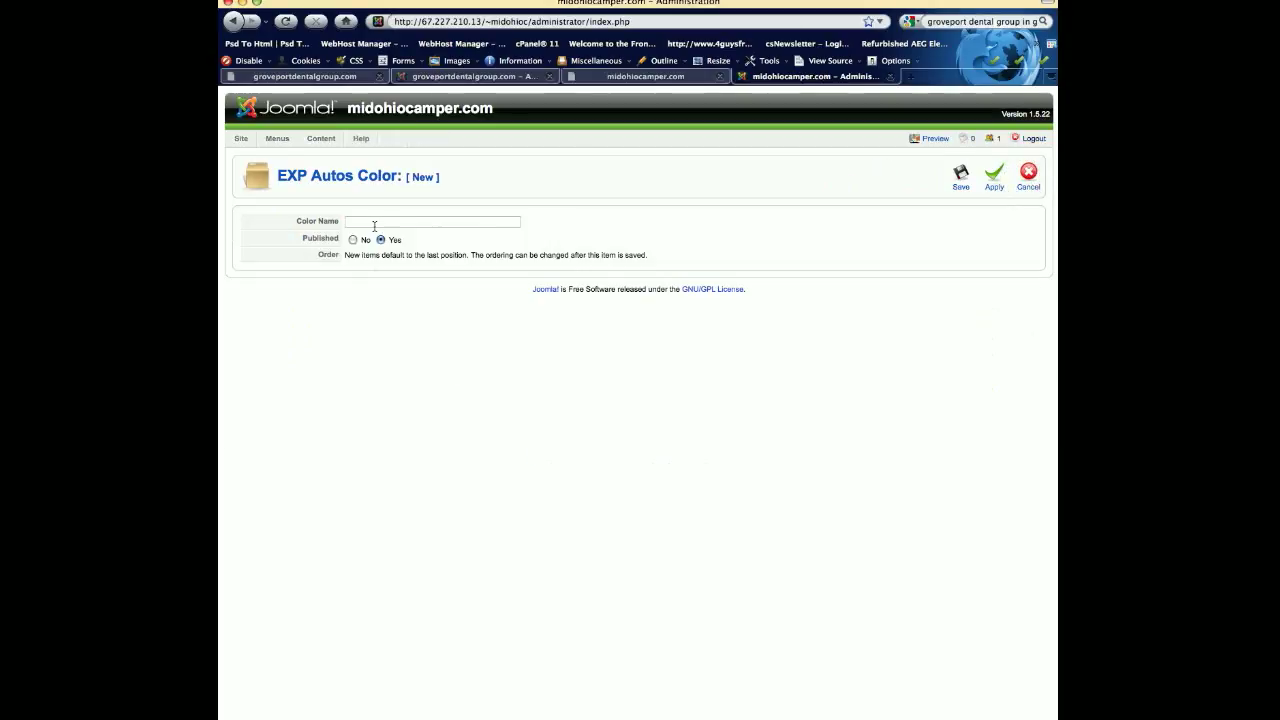
{"action": "left_click", "coordinate": [1029, 186]}
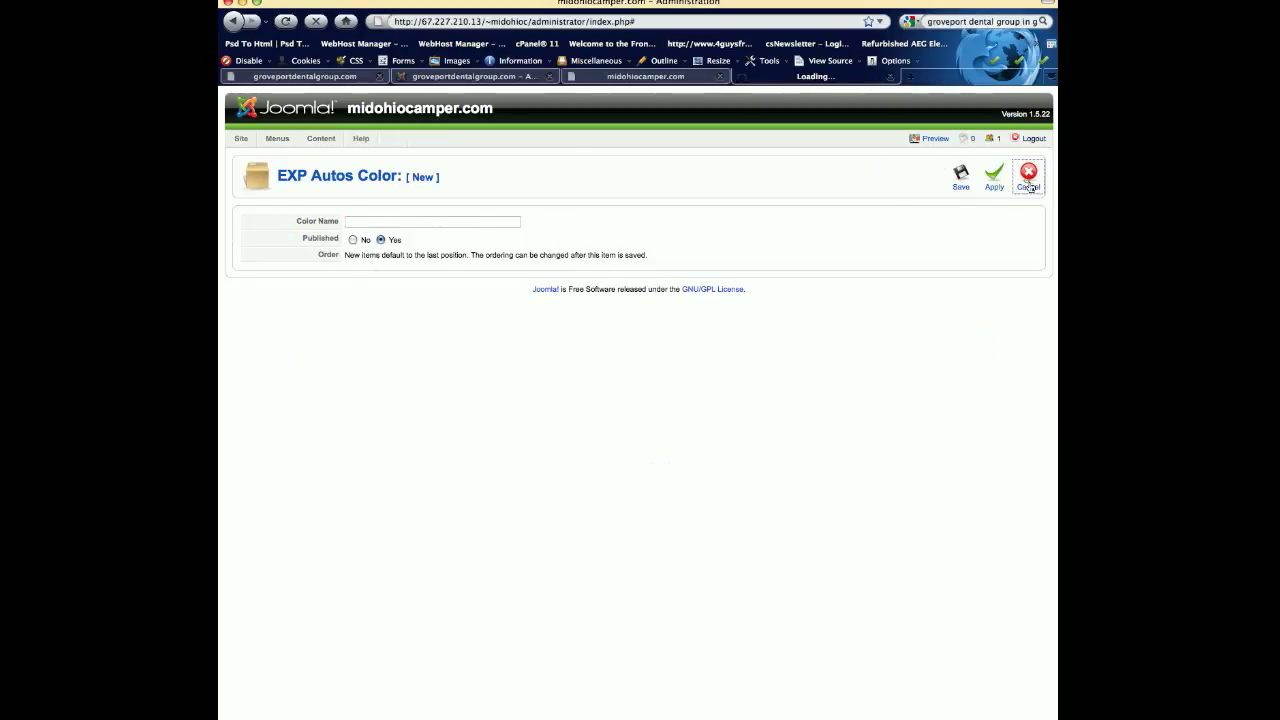
View the Bodytype list, examine the category choices in a blank new-bodytype form, and leave it without saving
{"action": "left_click", "coordinate": [620, 218]}
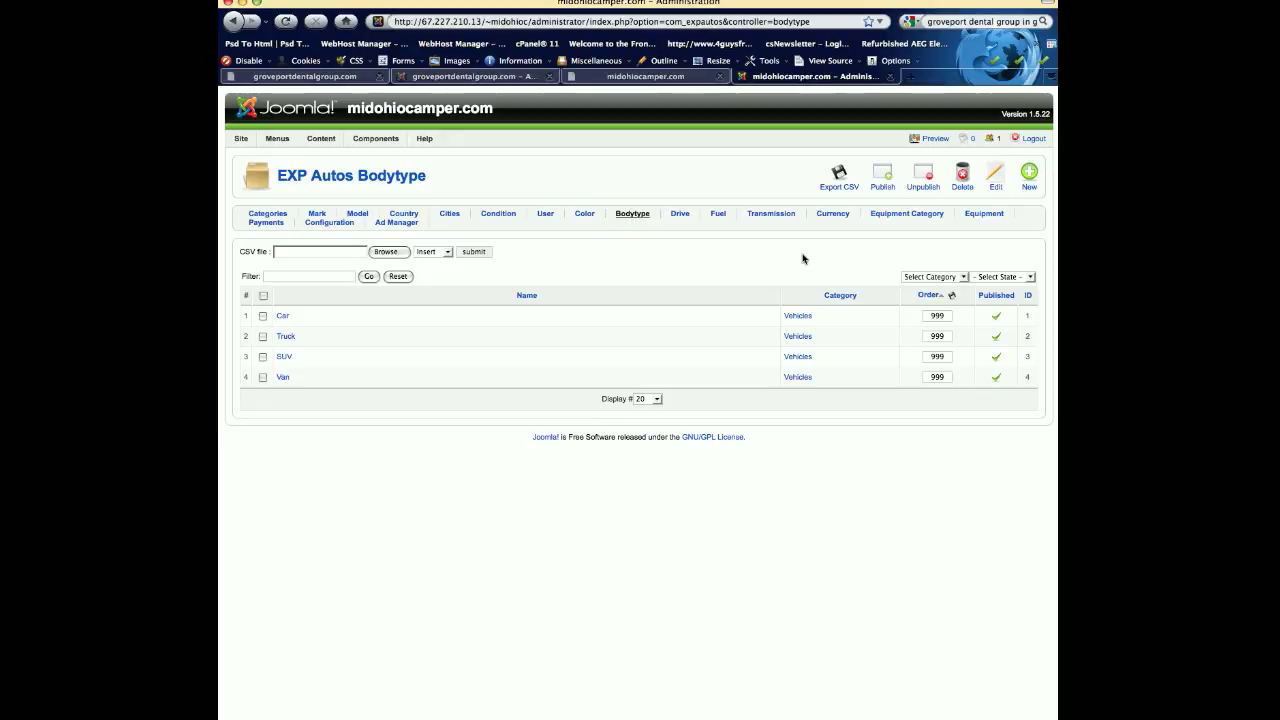
{"action": "left_click", "coordinate": [1029, 178]}
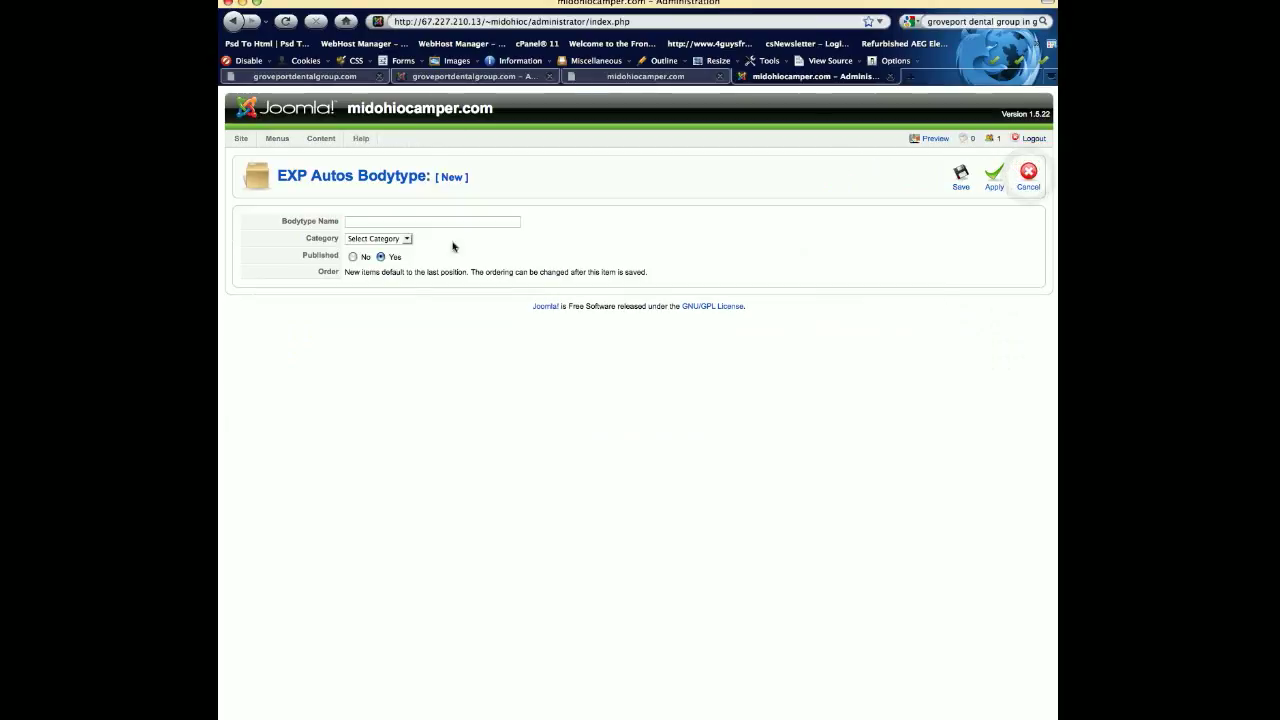
{"action": "left_click", "coordinate": [378, 239]}
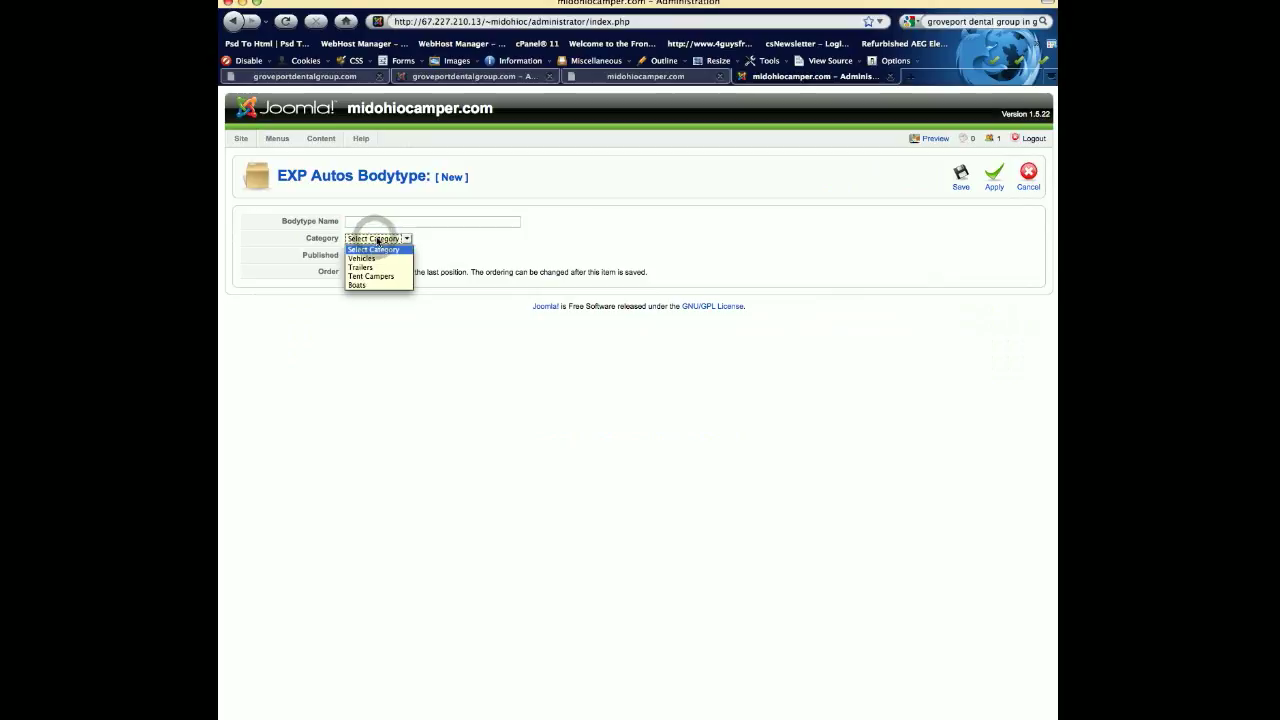
{"action": "left_click", "coordinate": [1022, 188]}
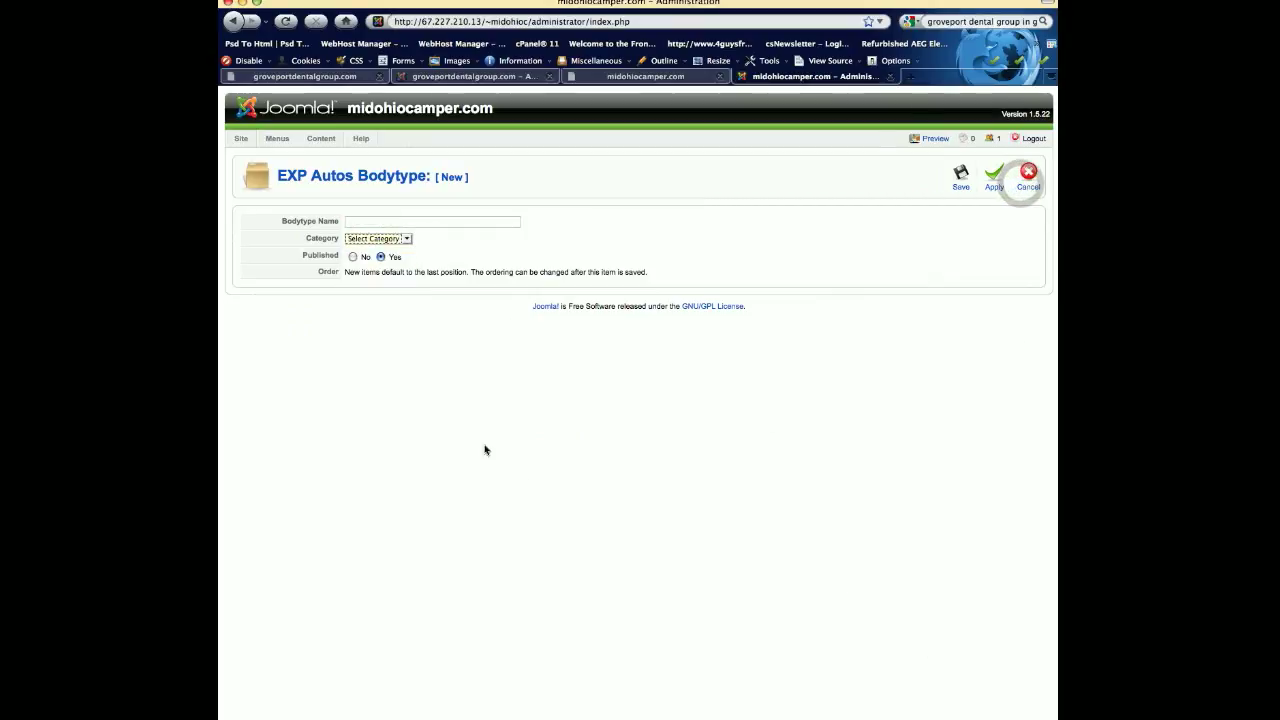
{"action": "left_click", "coordinate": [1028, 180]}
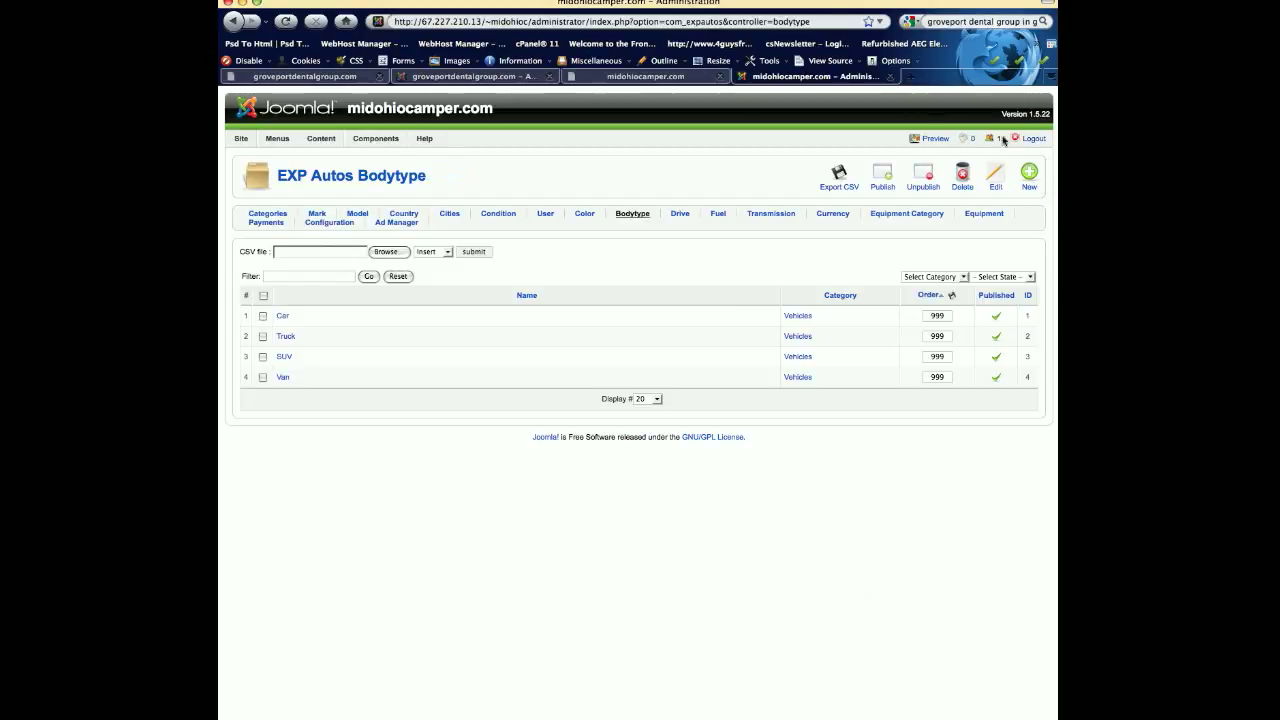
Review the EXP Autos Drive, Fuel and Transmission lists one after another
{"action": "left_click", "coordinate": [676, 213]}
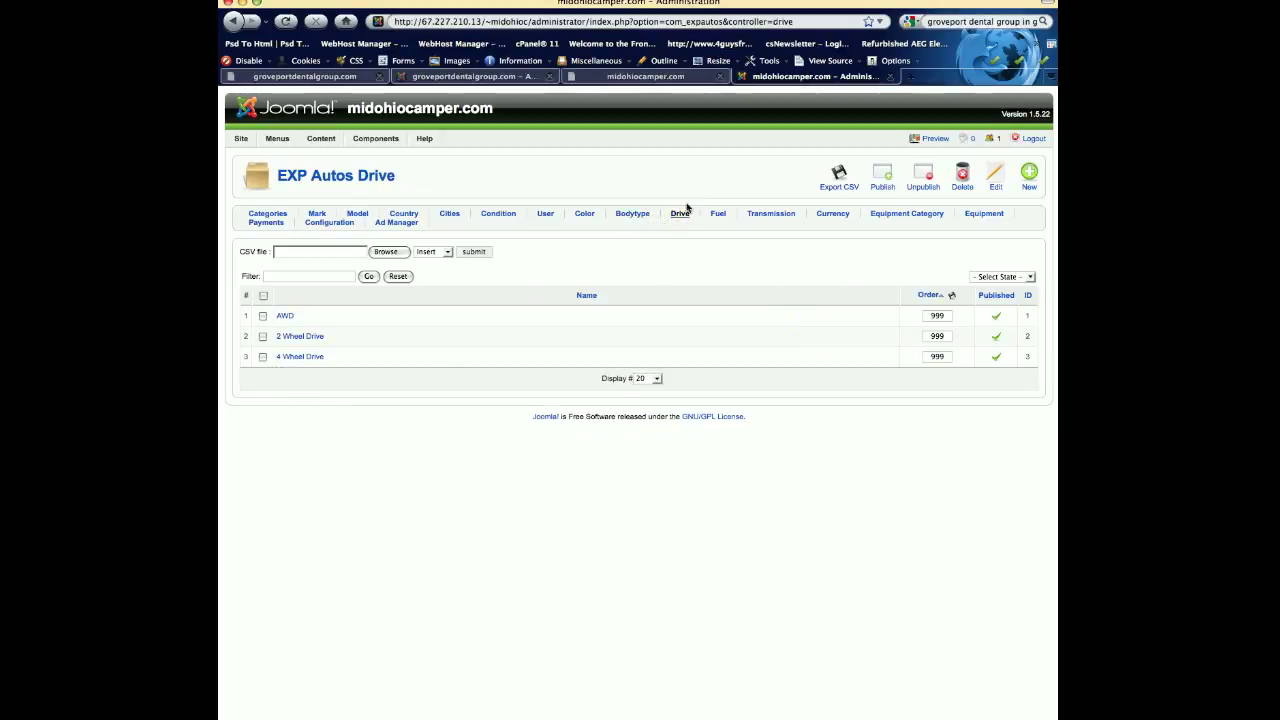
{"action": "left_click", "coordinate": [718, 214]}
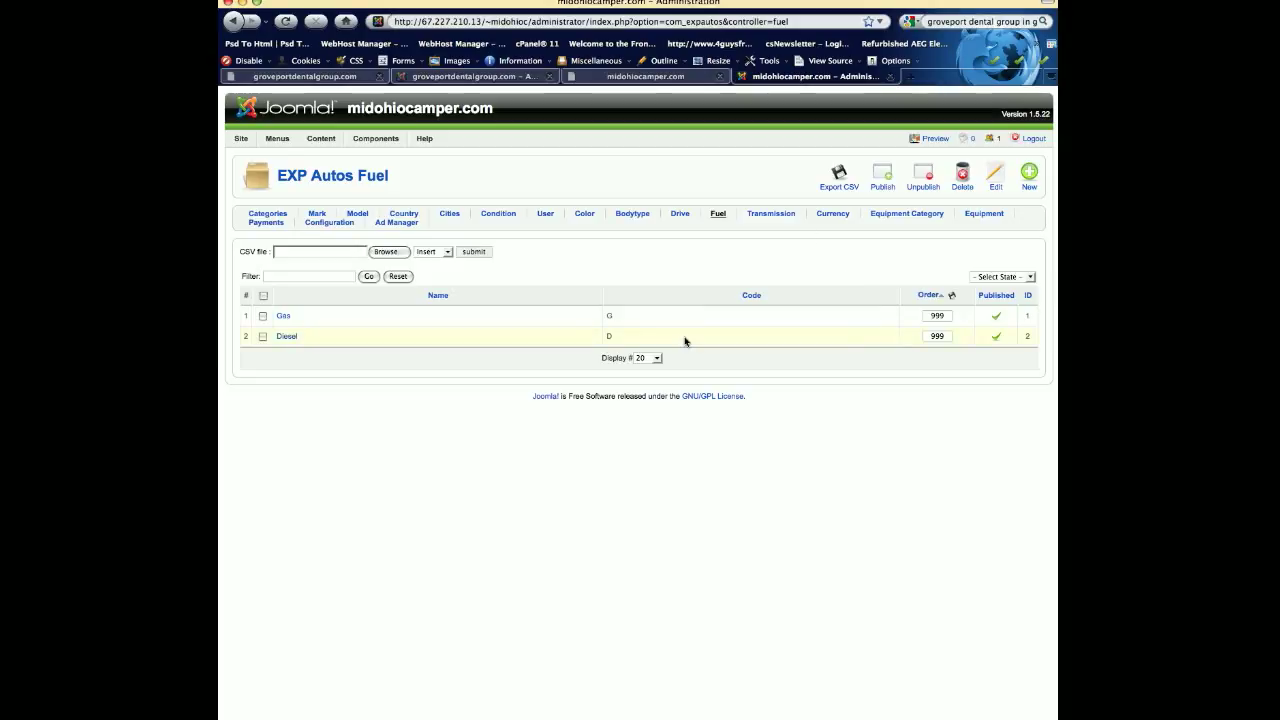
{"action": "left_click", "coordinate": [758, 213]}
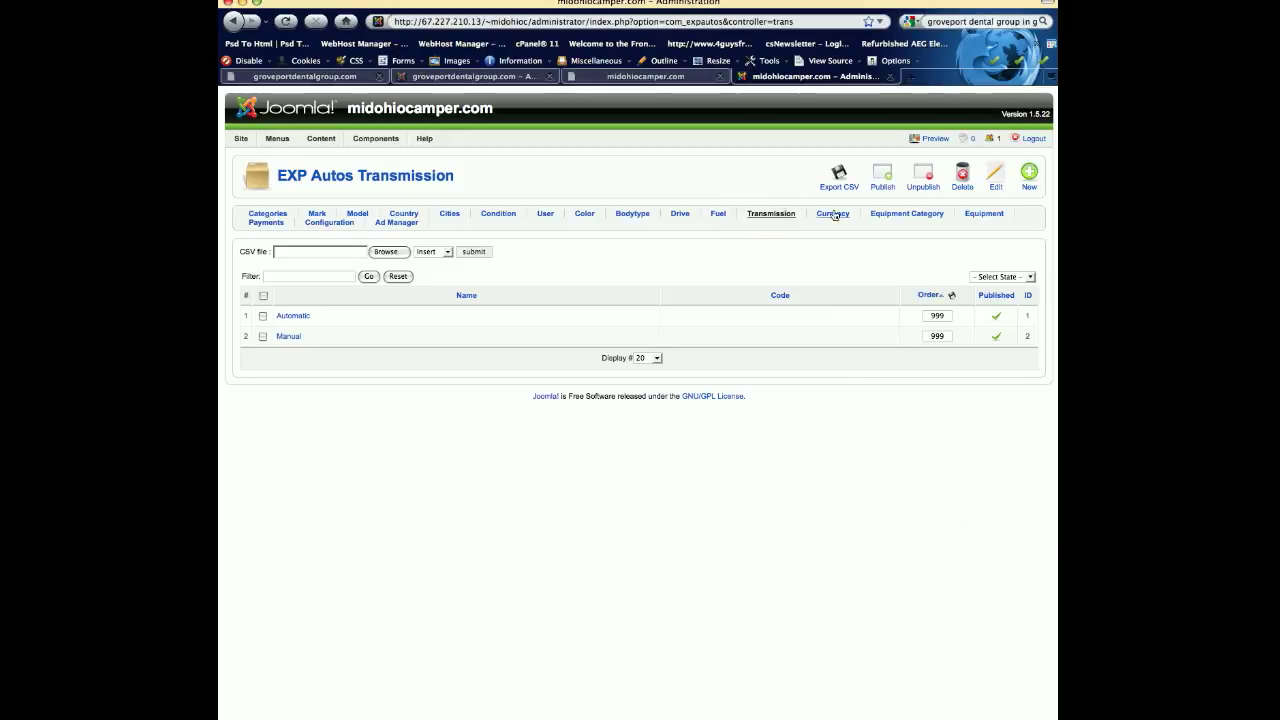
Rename the Standard Features equipment category as Standard Vehicle Features and save it
{"action": "left_click", "coordinate": [903, 214]}
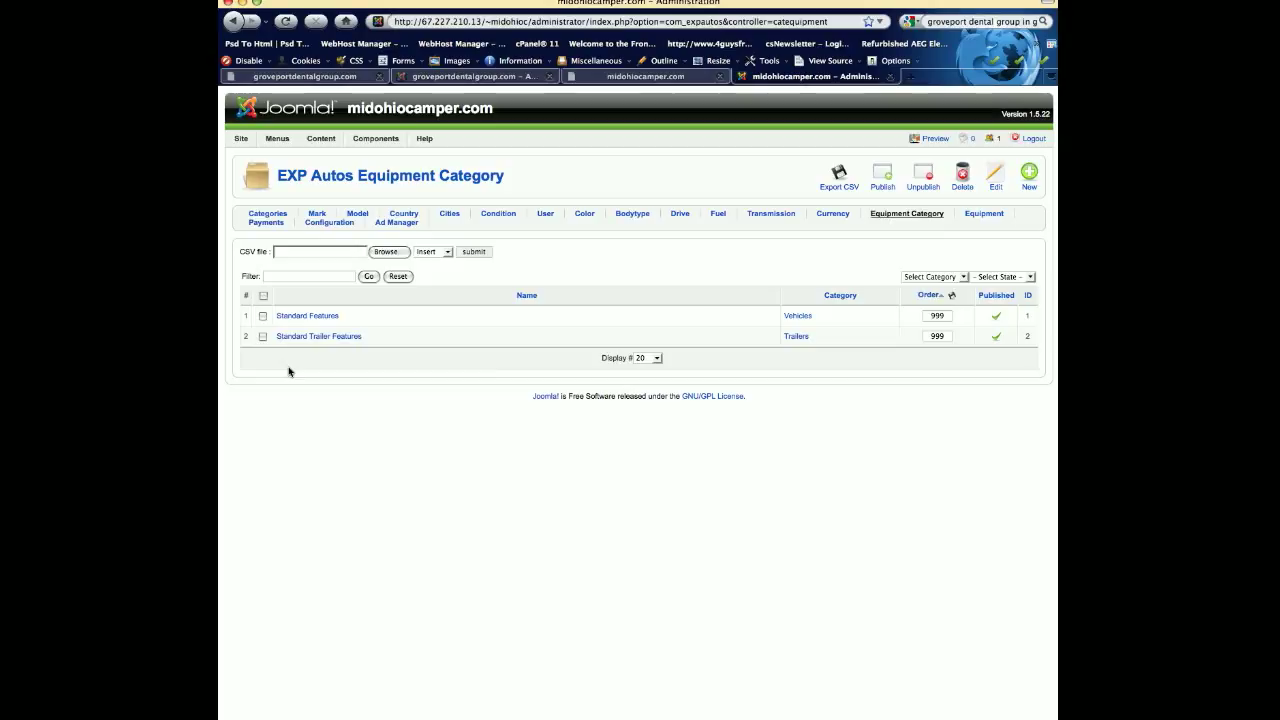
{"action": "left_click", "coordinate": [312, 316]}
{"action": "left_click", "coordinate": [375, 222]}
{"action": "type", "text": "Vehcile"}
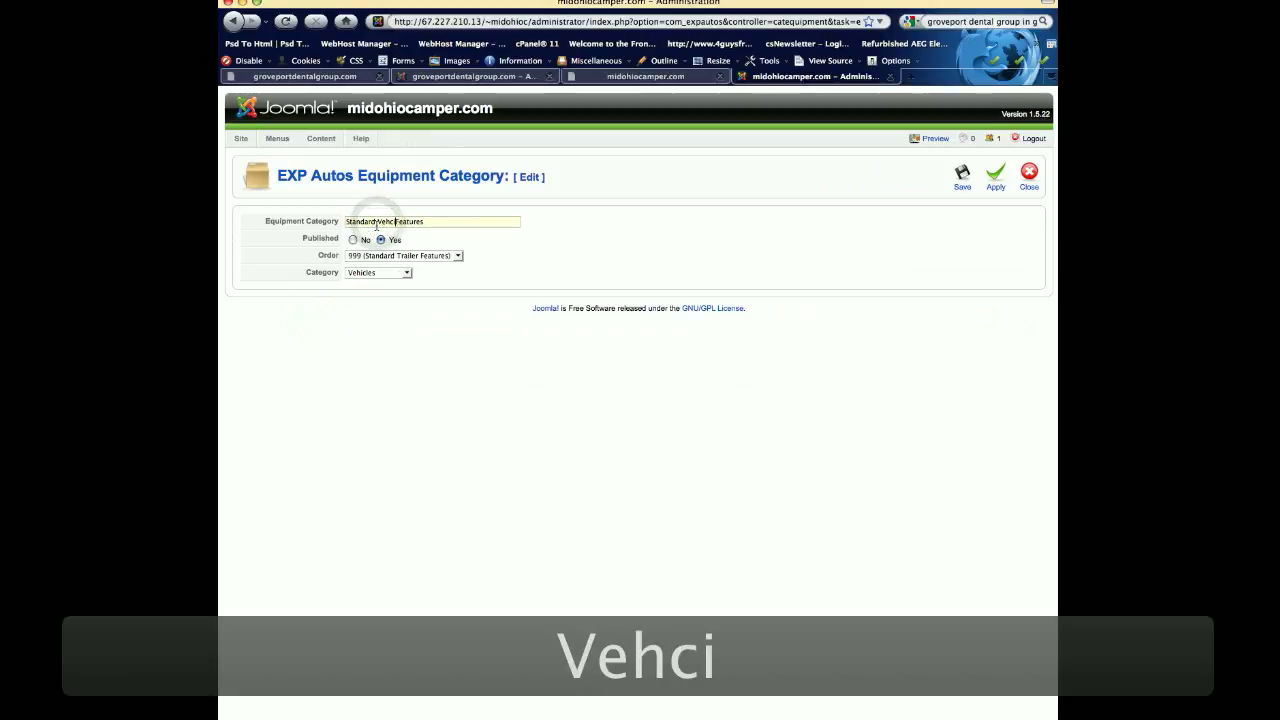
{"action": "key", "text": "BackSpace"}
{"action": "key", "text": "BackSpace"}
{"action": "key", "text": "BackSpace"}
{"action": "key", "text": "BackSpace"}
{"action": "key", "text": "BackSpace"}
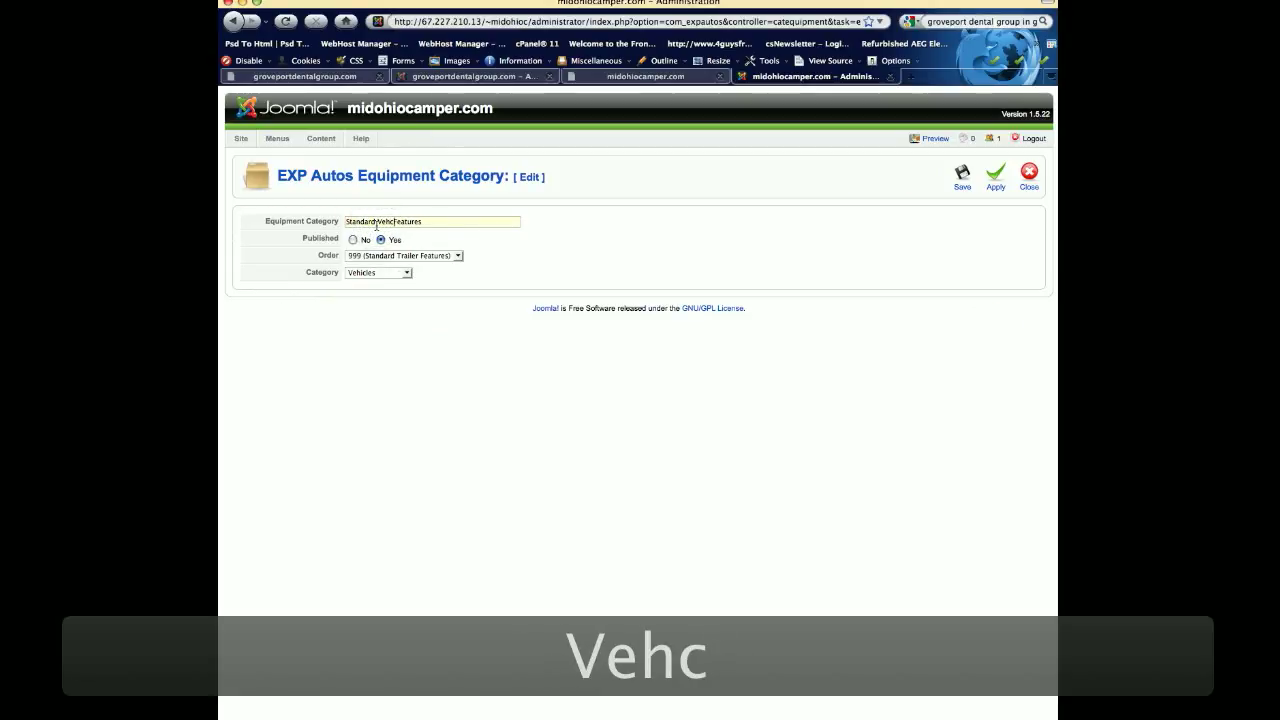
{"action": "type", "text": "icle"}
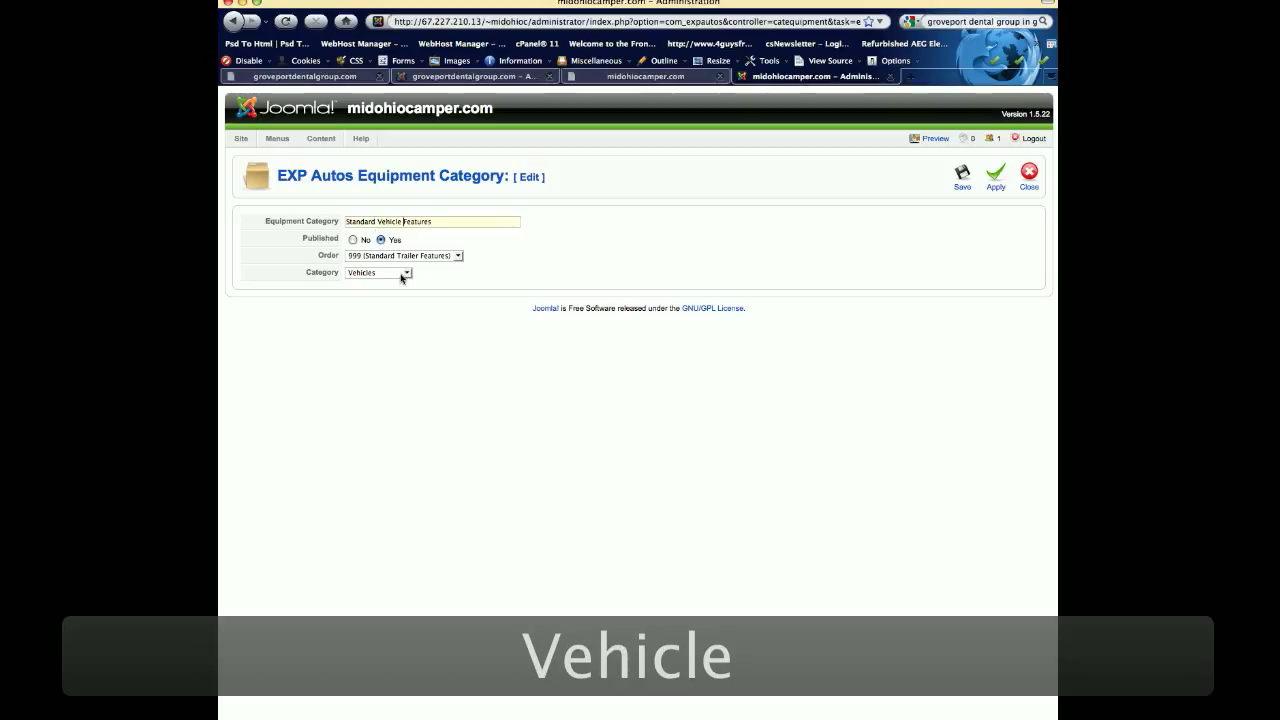
{"action": "left_click", "coordinate": [962, 177]}
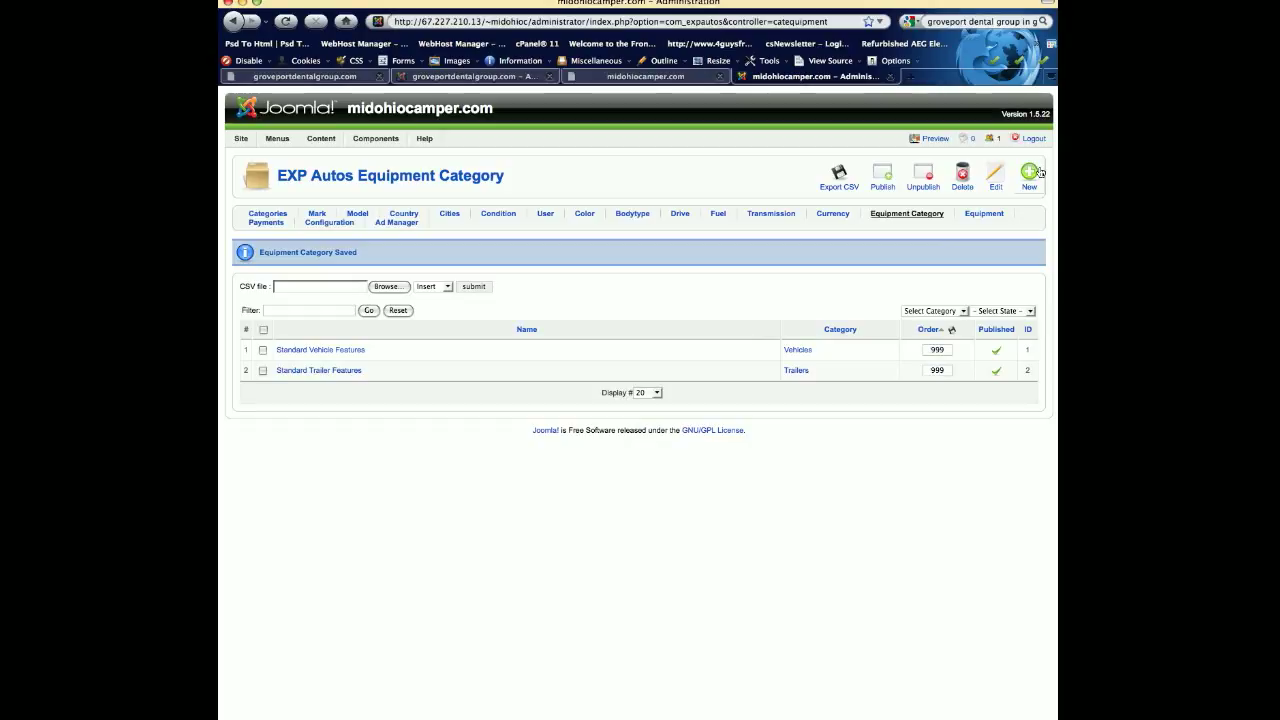
View the Equipment list and filter it by the Boats category
{"action": "left_click", "coordinate": [985, 214]}
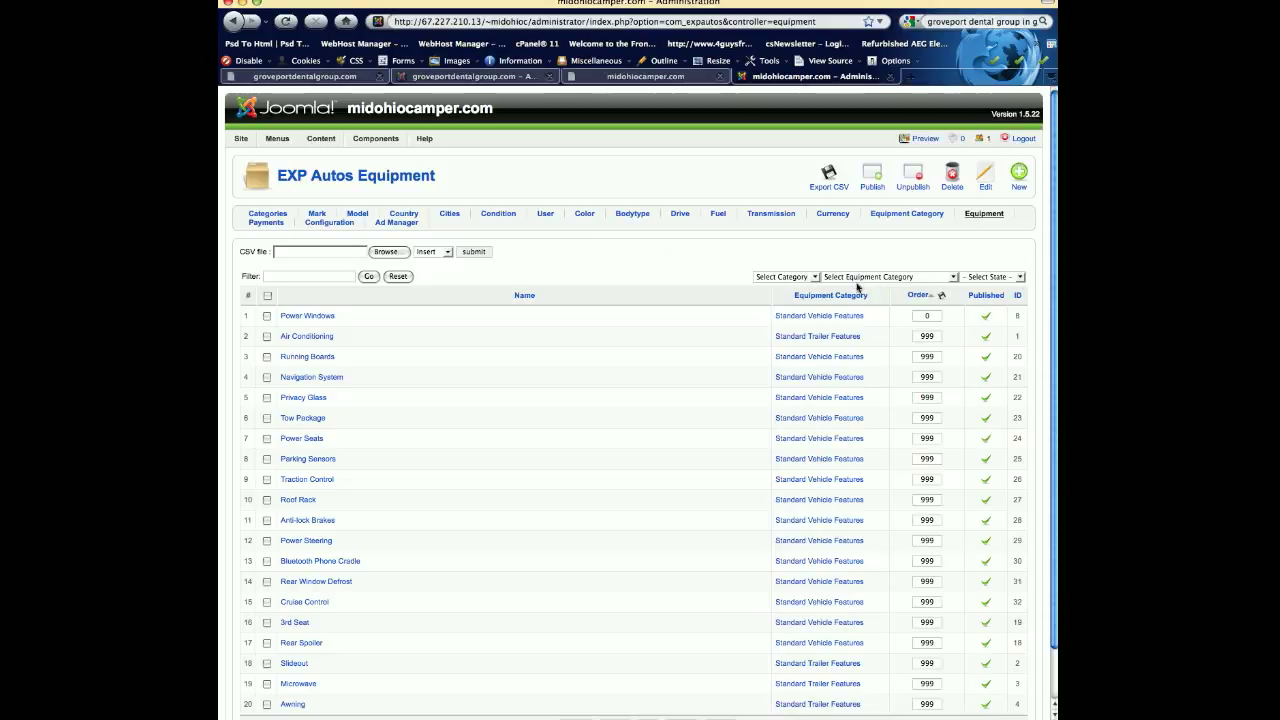
{"action": "left_click", "coordinate": [810, 277]}
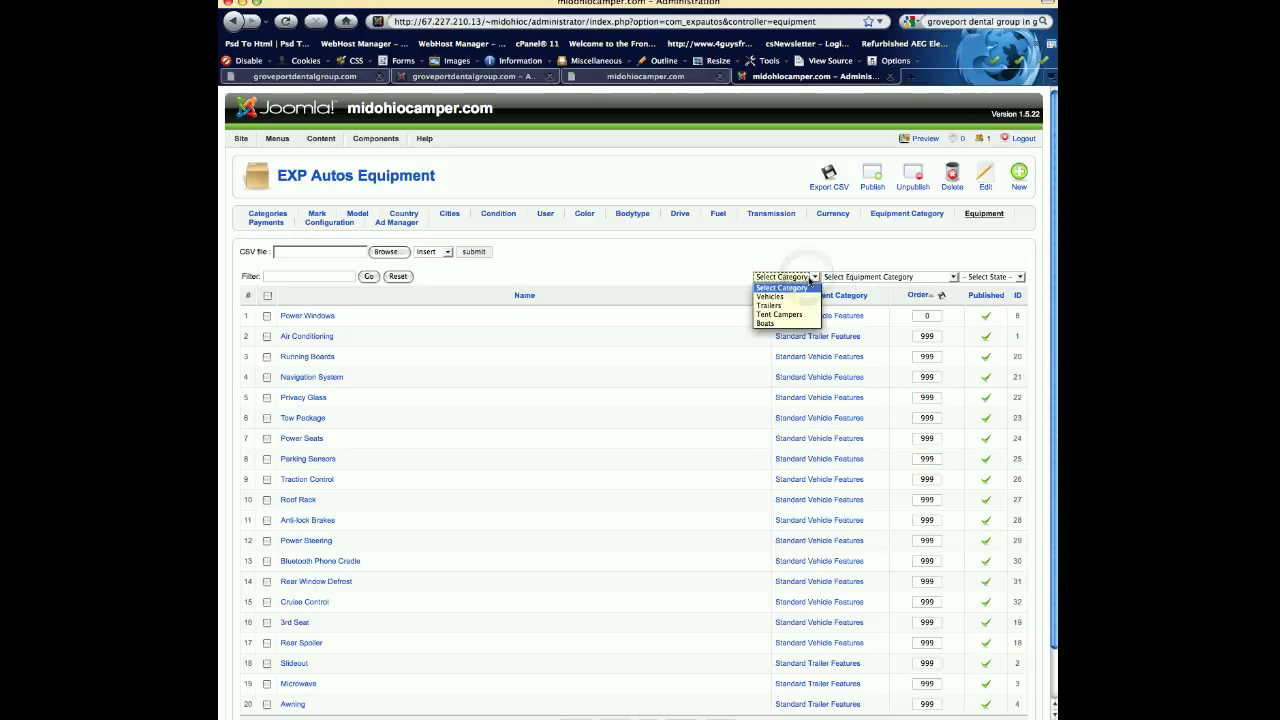
{"action": "left_click", "coordinate": [800, 323]}
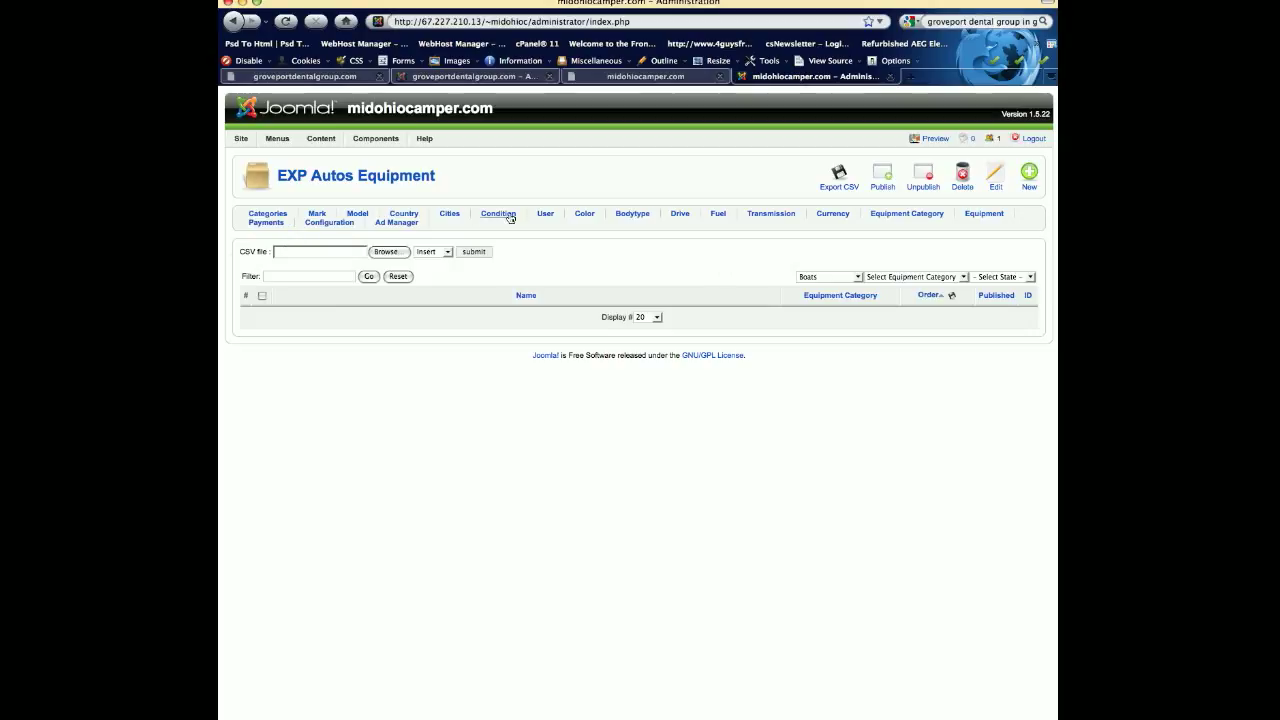
Open the EXP Autos Ad Manager to view its vehicle ads
{"action": "left_click", "coordinate": [397, 222]}
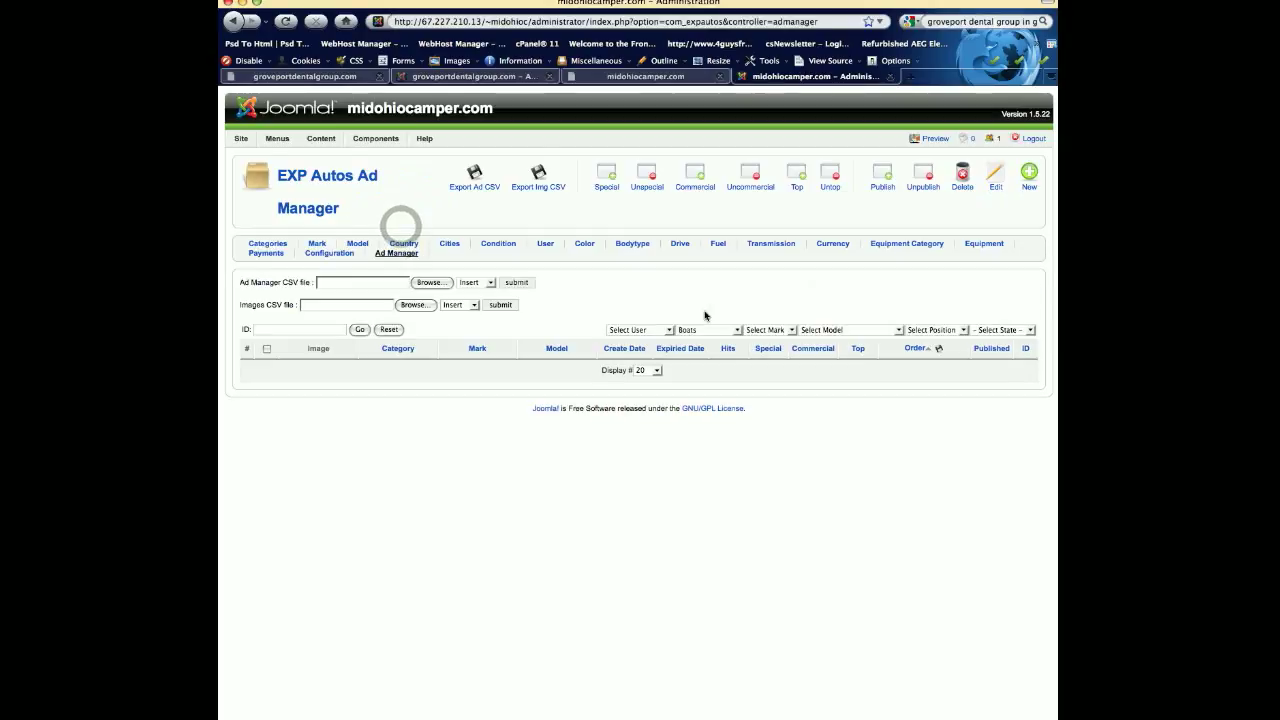